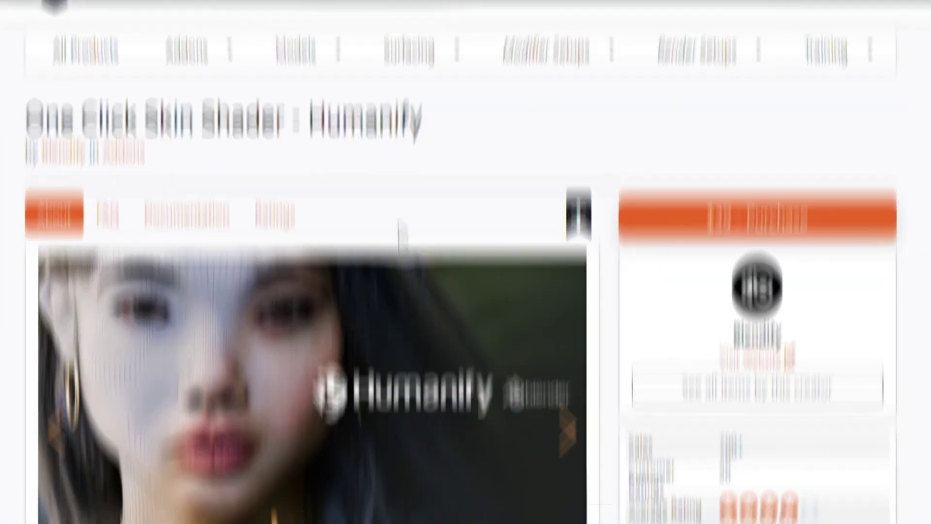
- Look over the One Click Skin Shader - Humanify product page and the Rokoko Blender plugin download page
{"action": "scroll", "coordinate": [447, 249], "scroll_direction": "down", "scroll_amount": 15}
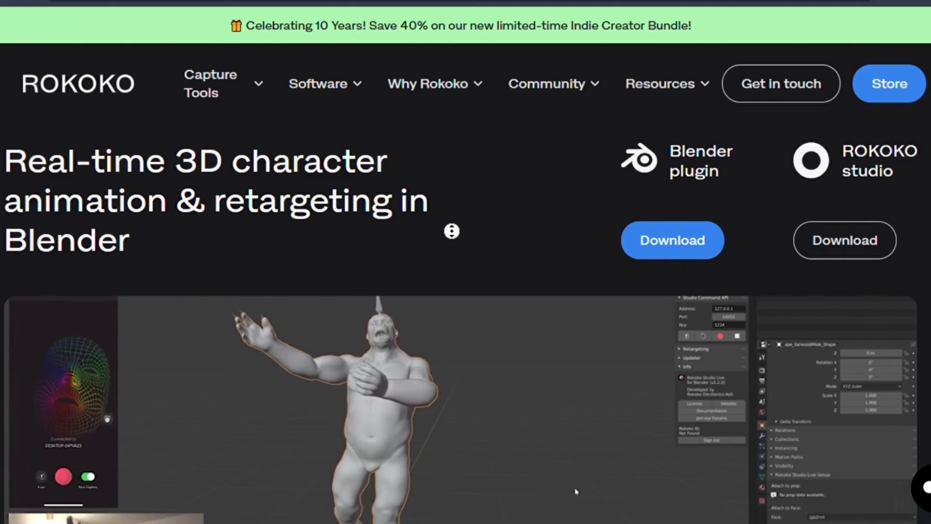
{"action": "scroll", "coordinate": [466, 291], "scroll_direction": "down", "scroll_amount": 3}
{"action": "scroll", "coordinate": [453, 261], "scroll_direction": "down", "scroll_amount": 2}
{"action": "scroll", "coordinate": [453, 260], "scroll_direction": "up", "scroll_amount": 5}
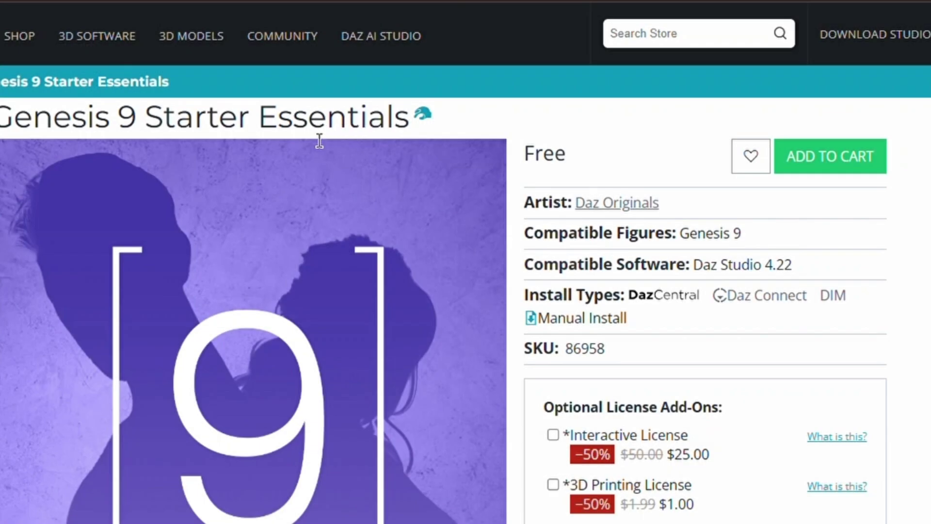
- Add the free Genesis 9 Starter Essentials and Daz to Blender Bridge products to the Daz store cart
{"action": "left_click", "coordinate": [826, 165]}
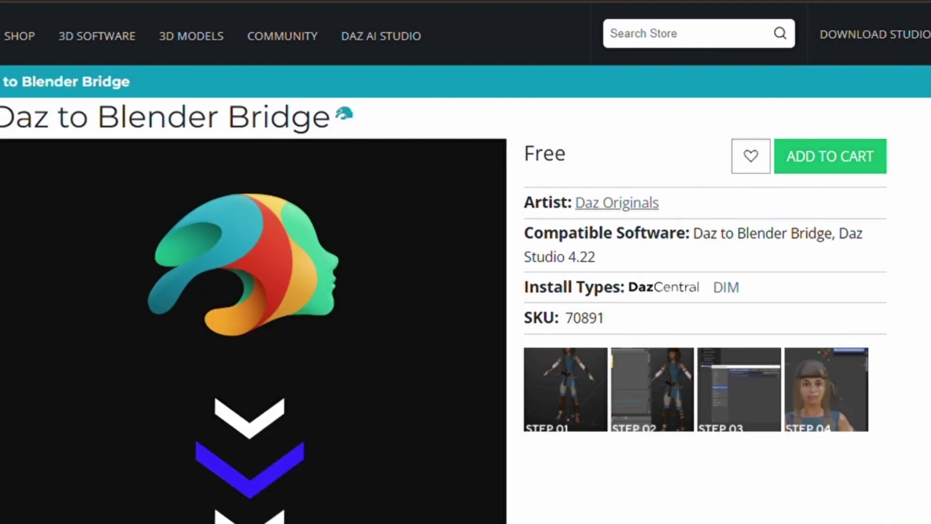
{"action": "left_click", "coordinate": [839, 155]}
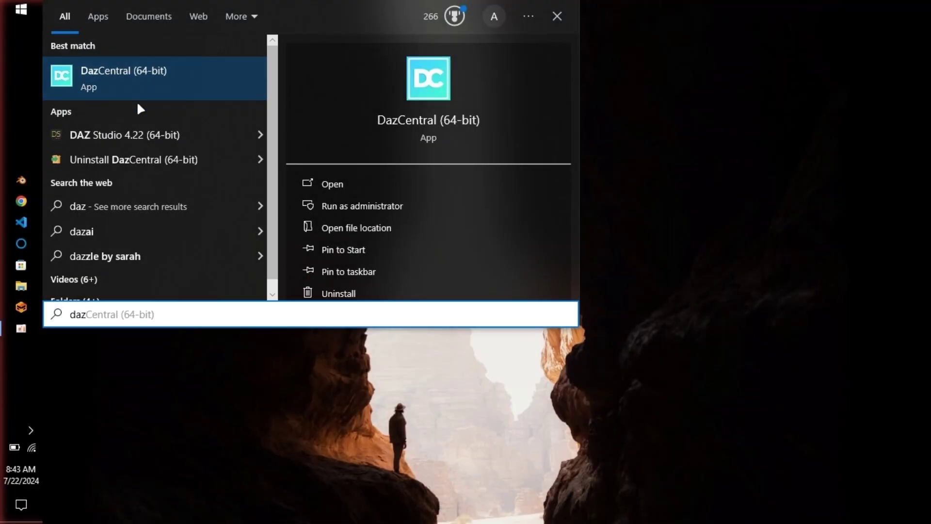
- Switch to DazCentral and look up "gen 9 starter essentials" in the Daz Studio assets and "Blender" in its plugins
{"action": "left_click", "coordinate": [146, 92]}
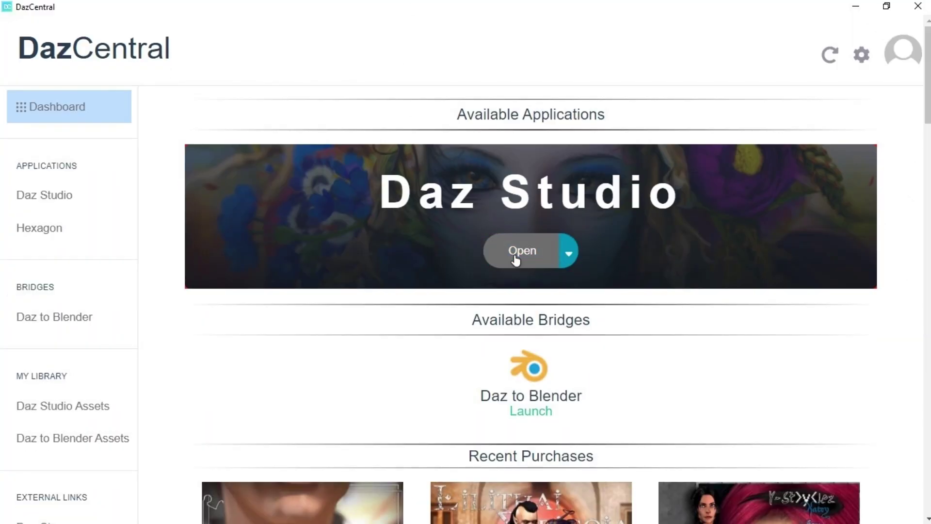
{"action": "left_click", "coordinate": [56, 199]}
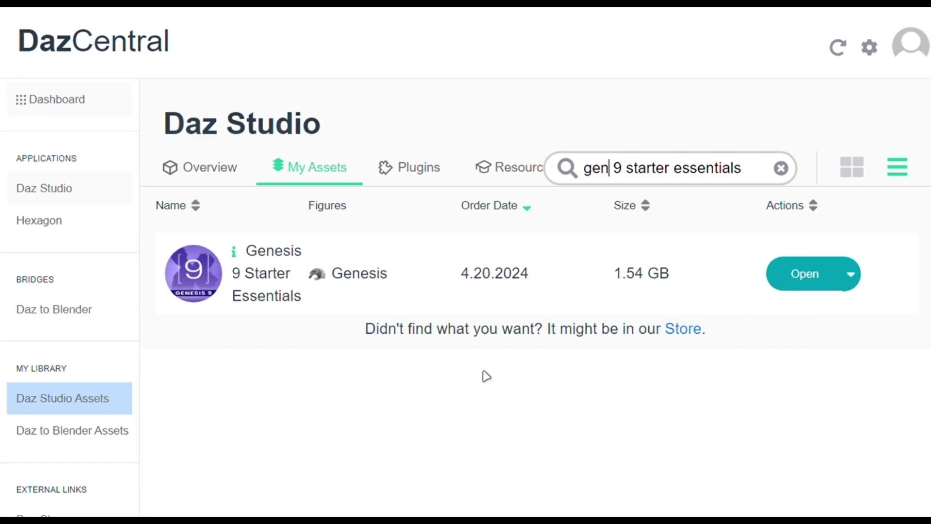
{"action": "left_click", "coordinate": [419, 172]}
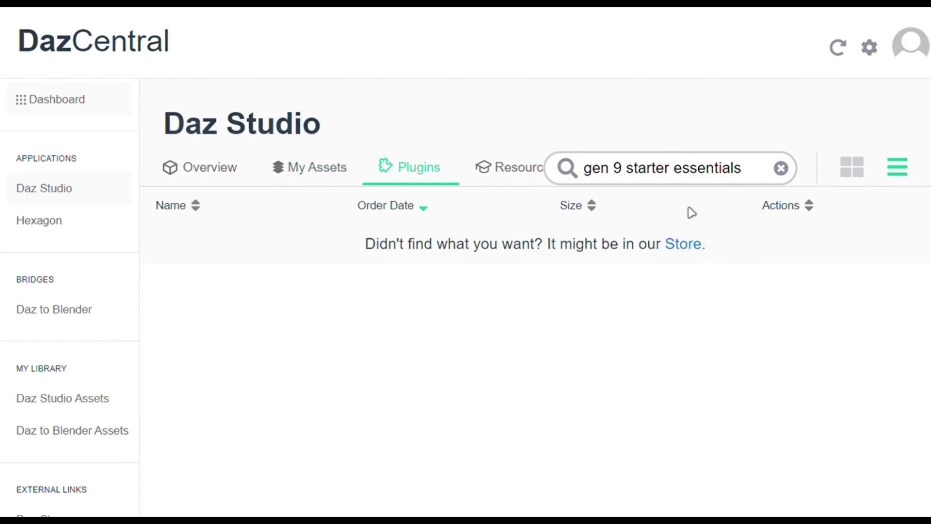
{"action": "triple_click", "coordinate": [693, 180]}
{"action": "type", "text": "Blender"}
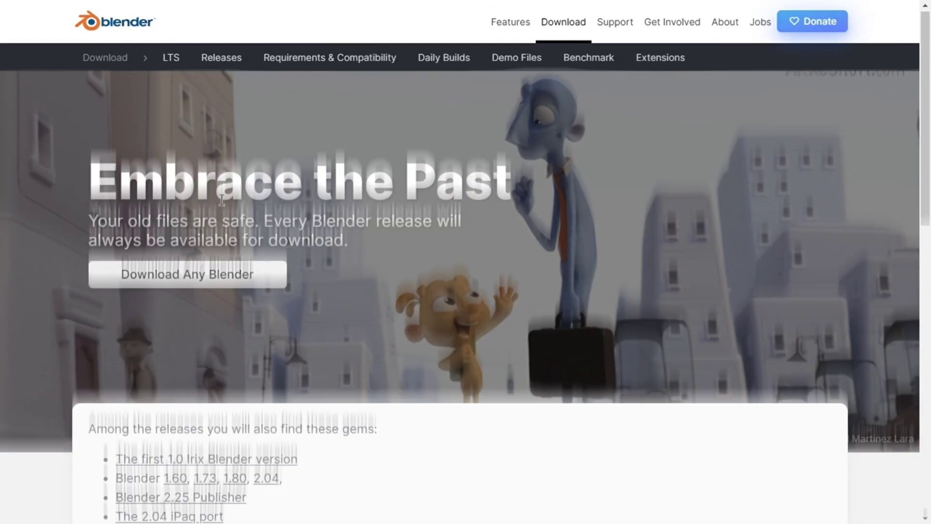
- Open the archive of all Blender releases from the download page and enter a release folder
{"action": "scroll", "coordinate": [210, 181], "scroll_direction": "down", "scroll_amount": 3}
{"action": "left_click", "coordinate": [210, 181]}
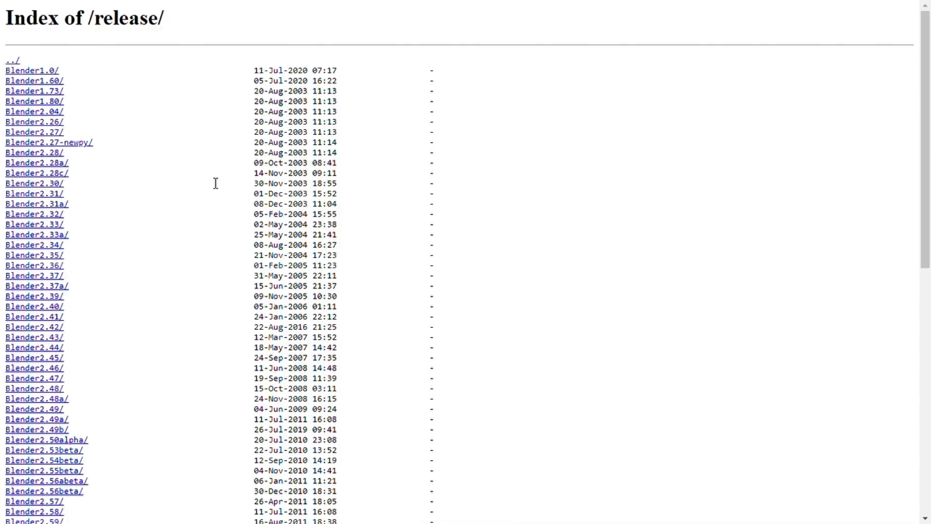
{"action": "scroll", "coordinate": [215, 182], "scroll_direction": "down", "scroll_amount": 10}
{"action": "left_click", "coordinate": [32, 401]}
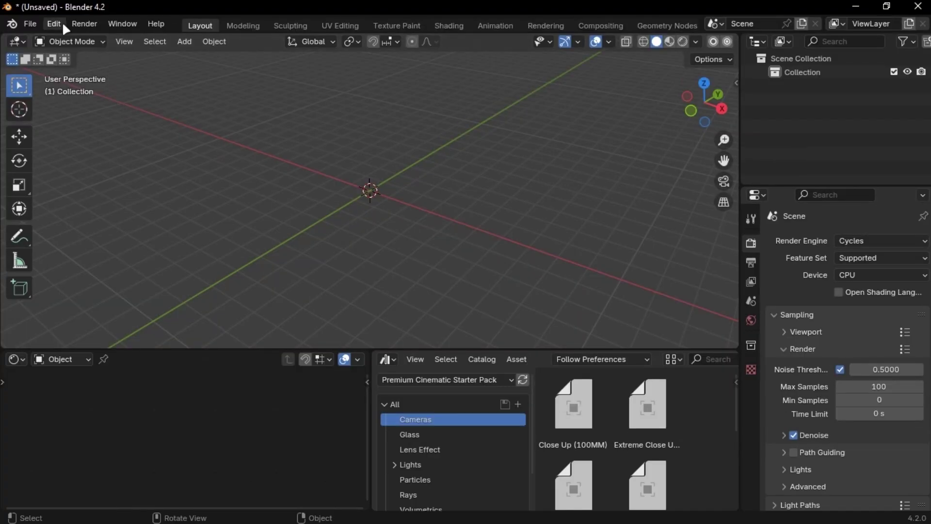
- Switch to Blender and install the Rokoko Studio Live for Blender add-on from disk in the preferences
{"action": "left_click", "coordinate": [65, 22]}
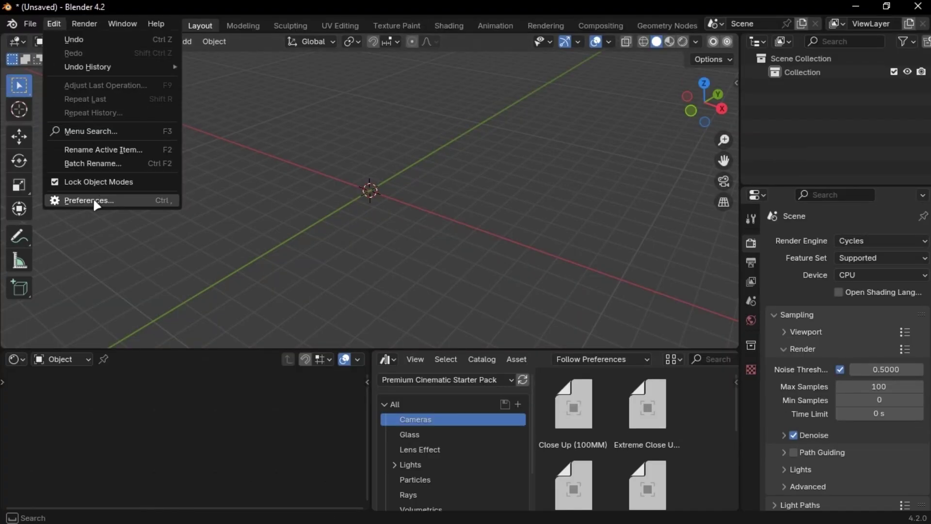
{"action": "left_click", "coordinate": [92, 200]}
{"action": "left_click", "coordinate": [434, 32]}
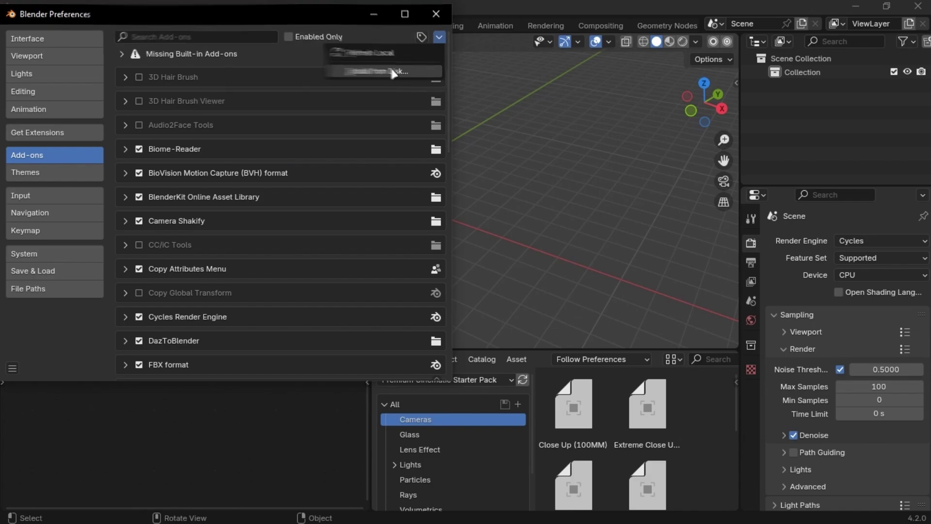
{"action": "left_click", "coordinate": [388, 70]}
{"action": "double_click", "coordinate": [252, 129]}
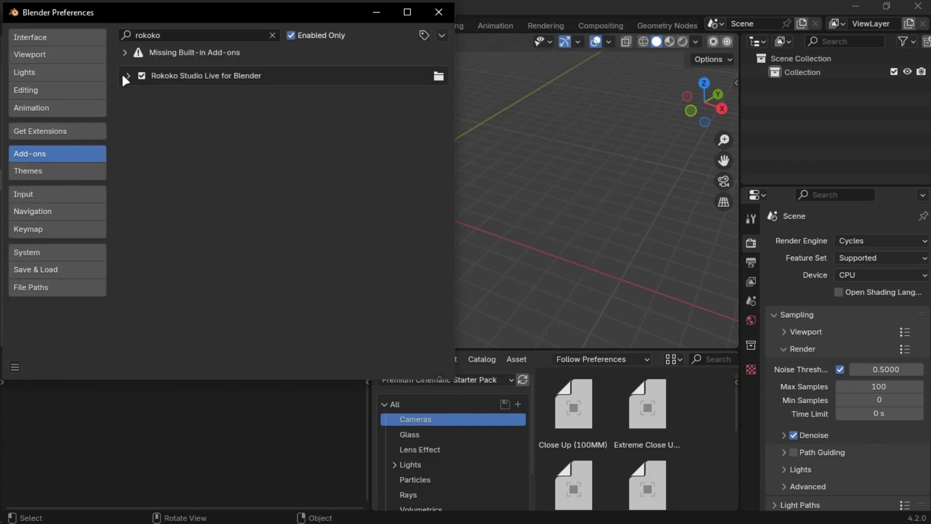
- Save the Blender preferences and close the preferences window
{"action": "left_click", "coordinate": [15, 367]}
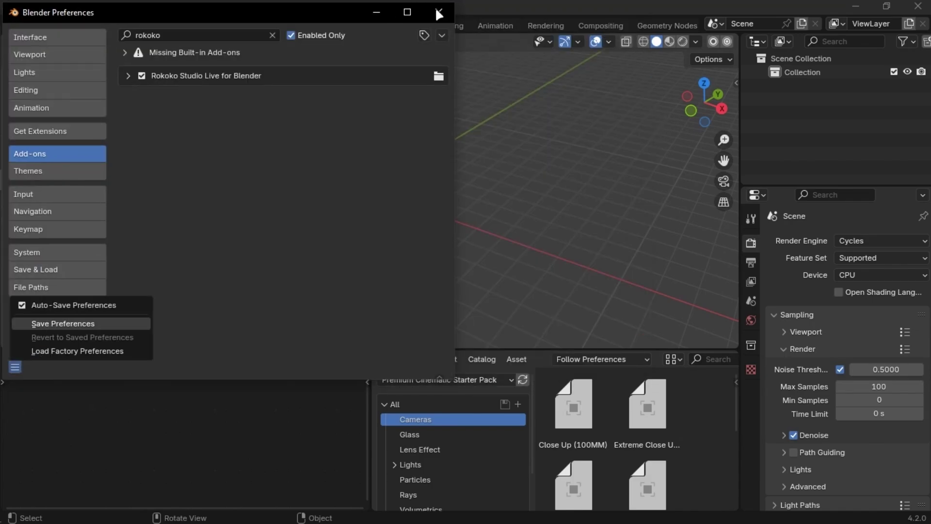
{"action": "left_click", "coordinate": [94, 324]}
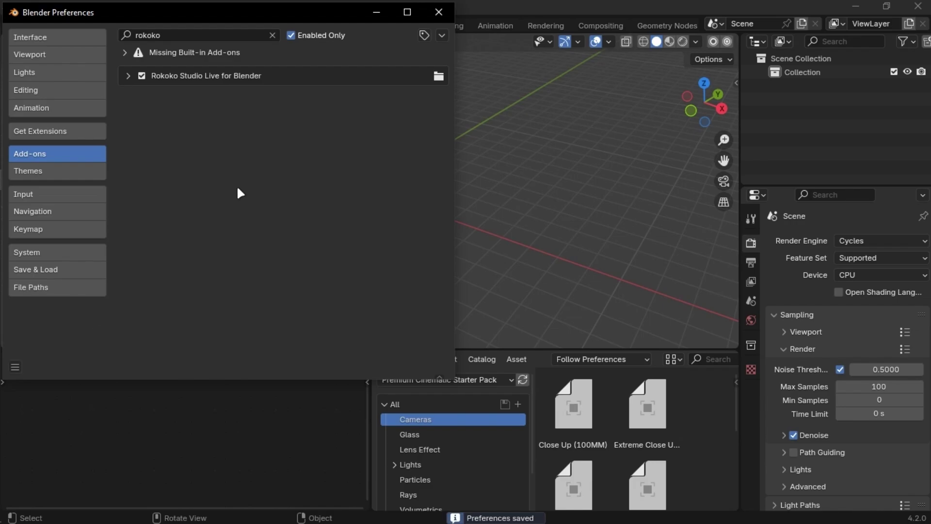
{"action": "left_click", "coordinate": [433, 13]}
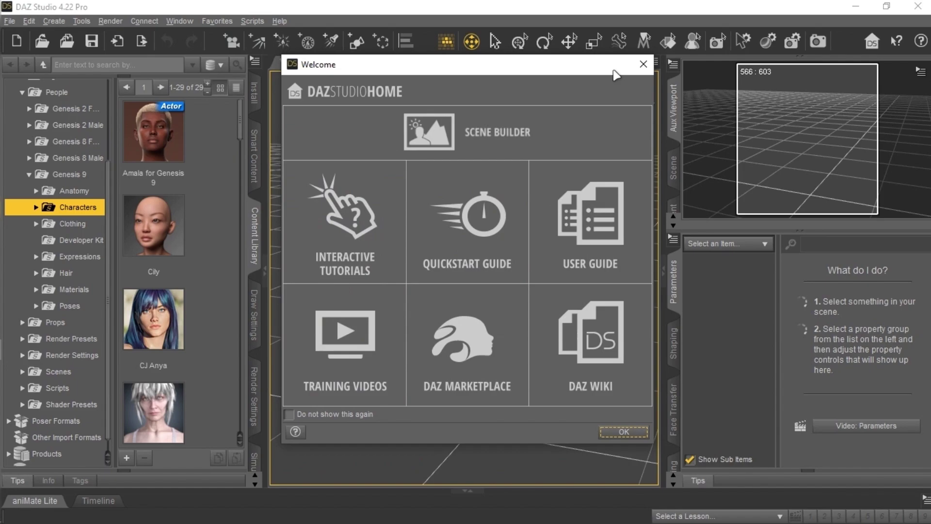
- In DAZ Studio, dismiss the welcome window and browse the People > Genesis 9 > Characters folder of the content library
{"action": "left_click", "coordinate": [643, 64]}
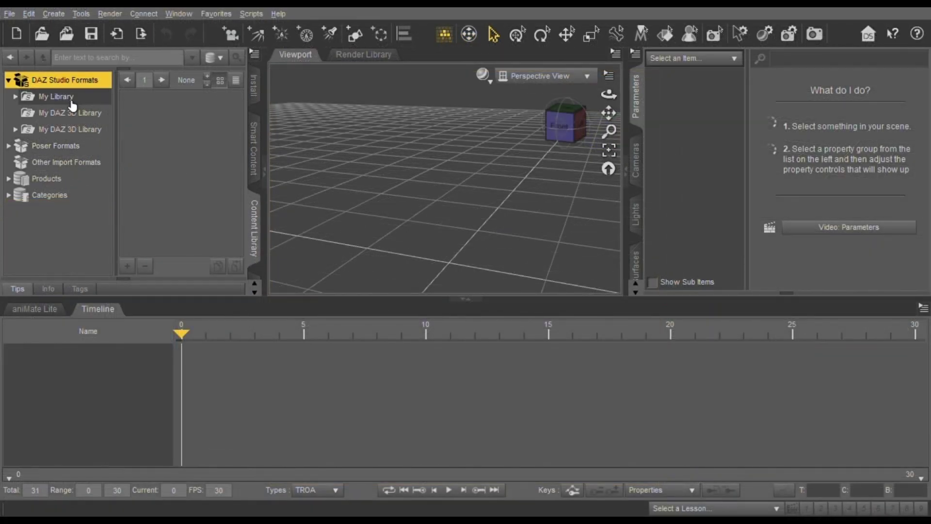
{"action": "left_click", "coordinate": [56, 96]}
{"action": "scroll", "coordinate": [75, 155], "scroll_direction": "down", "scroll_amount": 4}
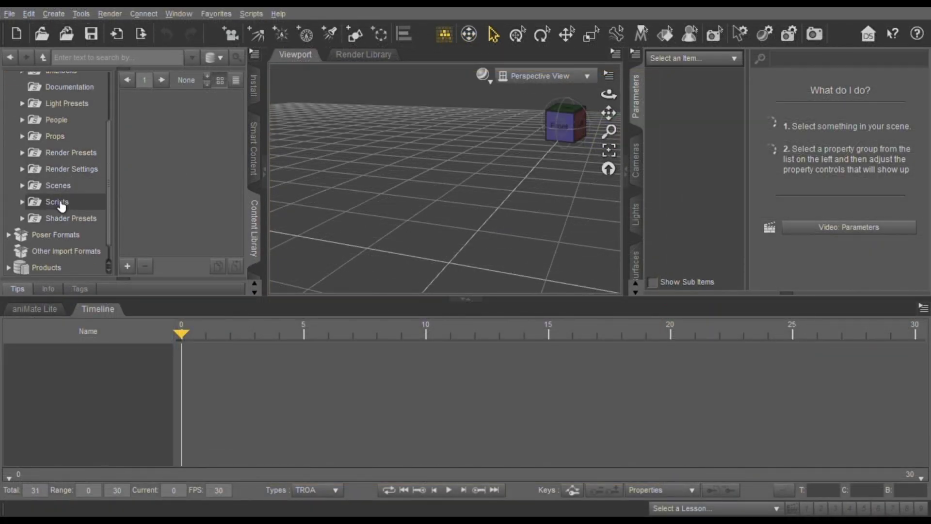
{"action": "left_click", "coordinate": [21, 120]}
{"action": "left_click", "coordinate": [99, 201]}
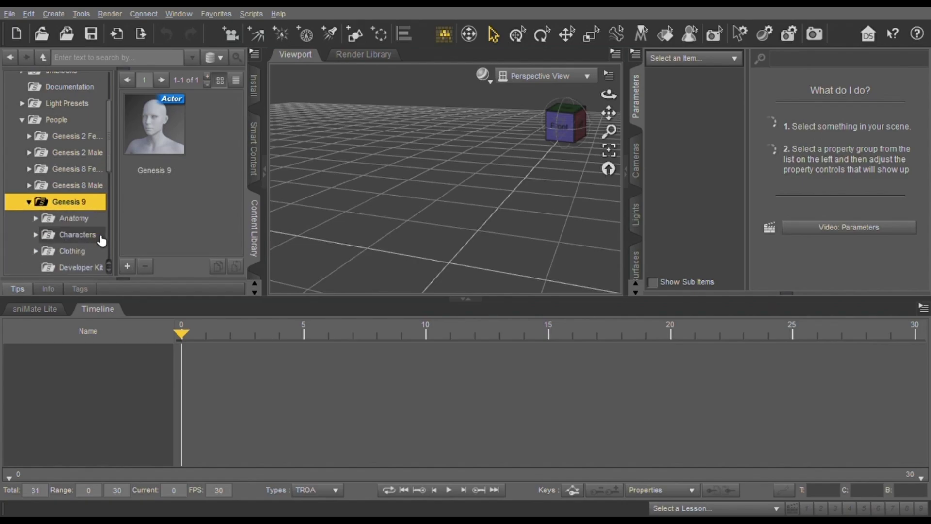
{"action": "left_click", "coordinate": [73, 217]}
{"action": "left_click", "coordinate": [77, 235]}
{"action": "scroll", "coordinate": [177, 187], "scroll_direction": "down", "scroll_amount": 10}
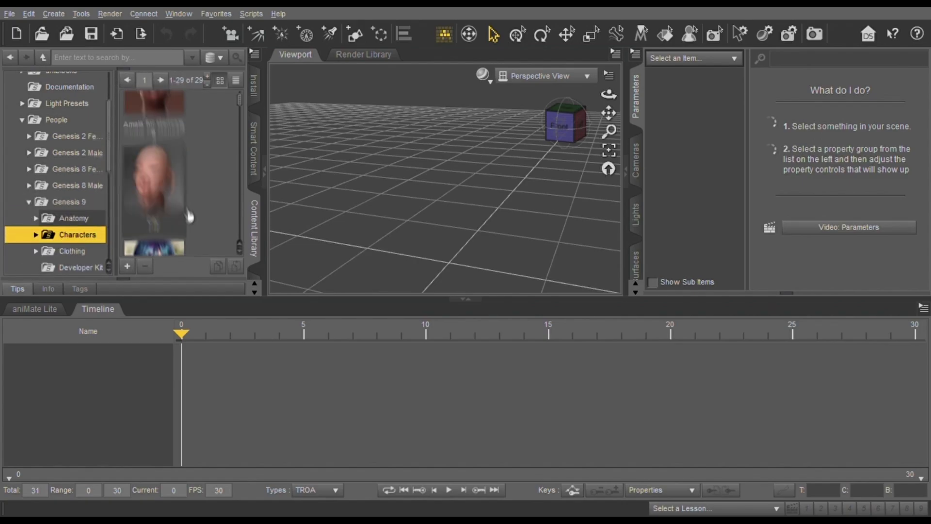
{"action": "scroll", "coordinate": [70, 210], "scroll_direction": "up", "scroll_amount": 2}
{"action": "scroll", "coordinate": [70, 209], "scroll_direction": "up", "scroll_amount": 2}
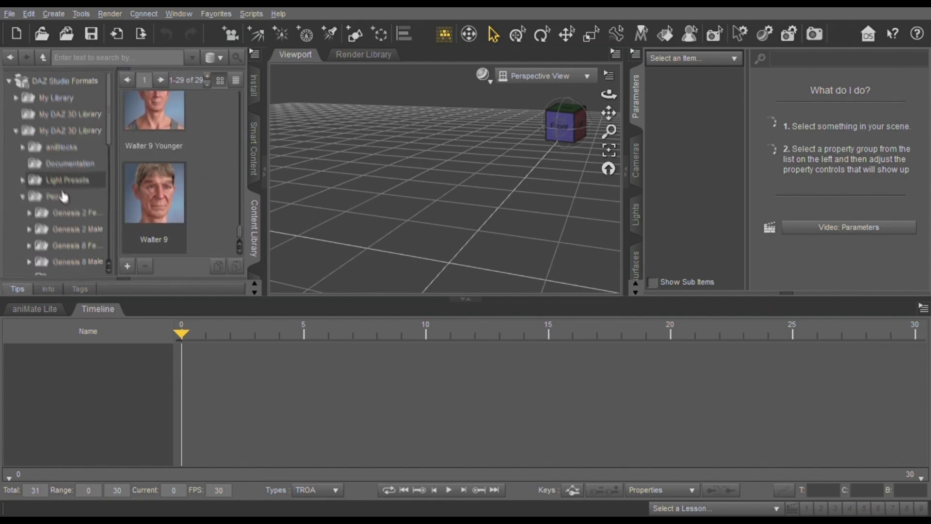
- Load the Matt for Genesis 9 actor from the Genesis 9 Characters folder into the scene
{"action": "scroll", "coordinate": [73, 194], "scroll_direction": "down", "scroll_amount": 5}
{"action": "scroll", "coordinate": [182, 214], "scroll_direction": "up", "scroll_amount": 1}
{"action": "scroll", "coordinate": [182, 214], "scroll_direction": "down", "scroll_amount": 1}
{"action": "left_click", "coordinate": [92, 201]}
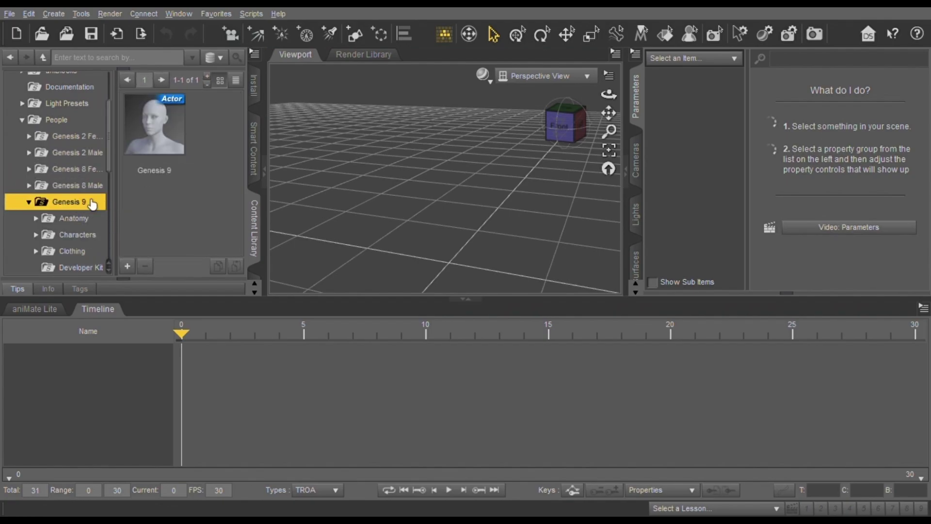
{"action": "left_click", "coordinate": [76, 234]}
{"action": "scroll", "coordinate": [169, 206], "scroll_direction": "down", "scroll_amount": 2}
{"action": "scroll", "coordinate": [168, 206], "scroll_direction": "down", "scroll_amount": 6}
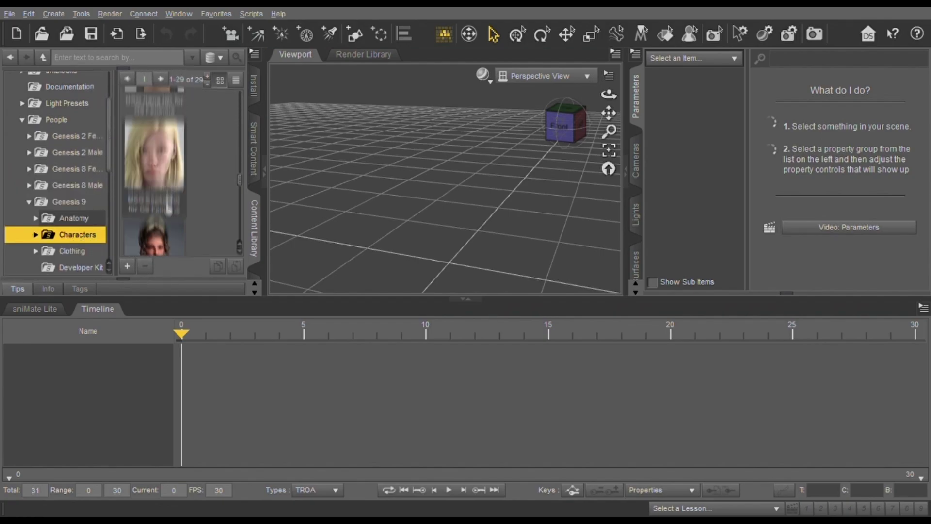
{"action": "scroll", "coordinate": [169, 207], "scroll_direction": "up", "scroll_amount": 2}
{"action": "scroll", "coordinate": [169, 207], "scroll_direction": "down", "scroll_amount": 6}
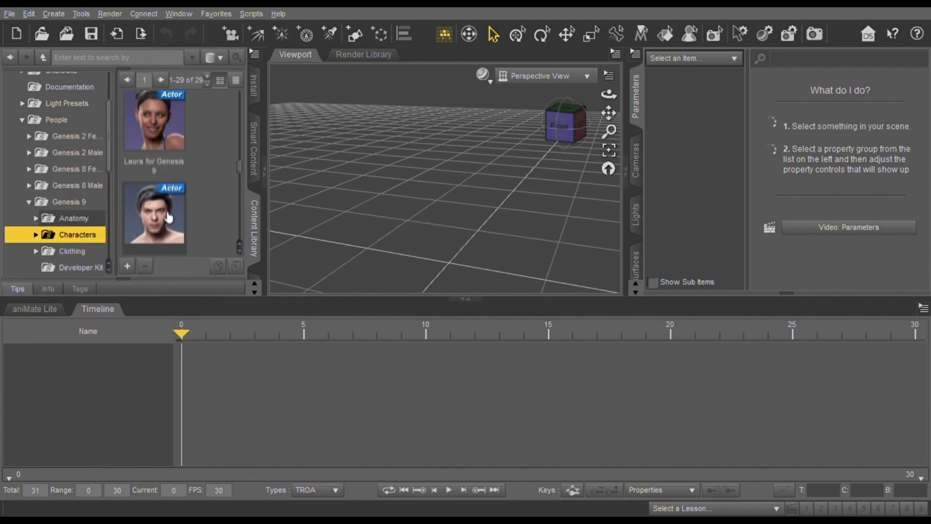
{"action": "scroll", "coordinate": [171, 228], "scroll_direction": "up", "scroll_amount": 2}
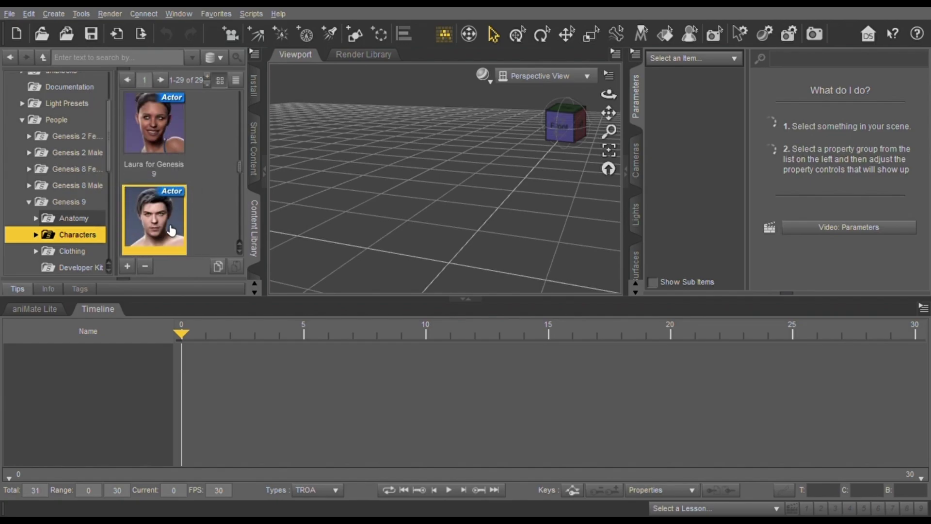
{"action": "double_click", "coordinate": [171, 229]}
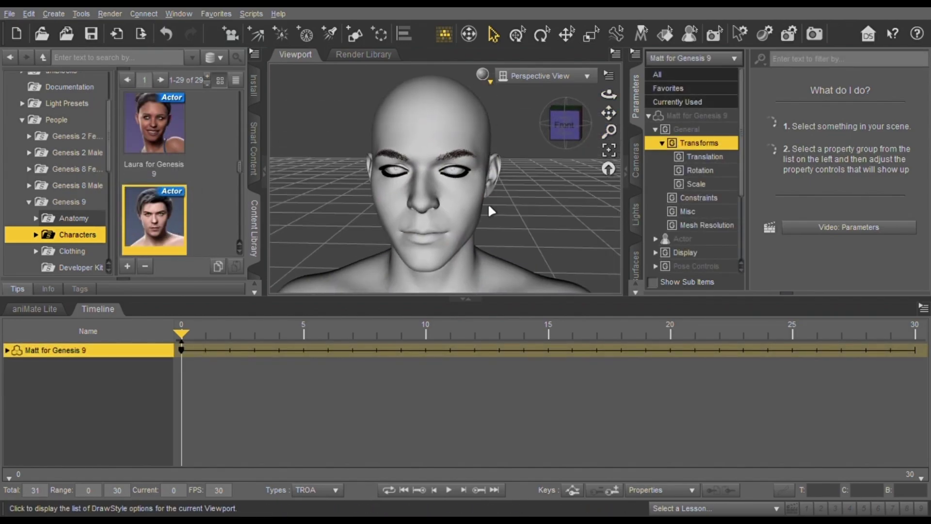
- Filter all parameters of the Matt figure by "head" and raise the FI Cairo Head HD morph to about 93.5%
{"action": "left_click", "coordinate": [490, 158]}
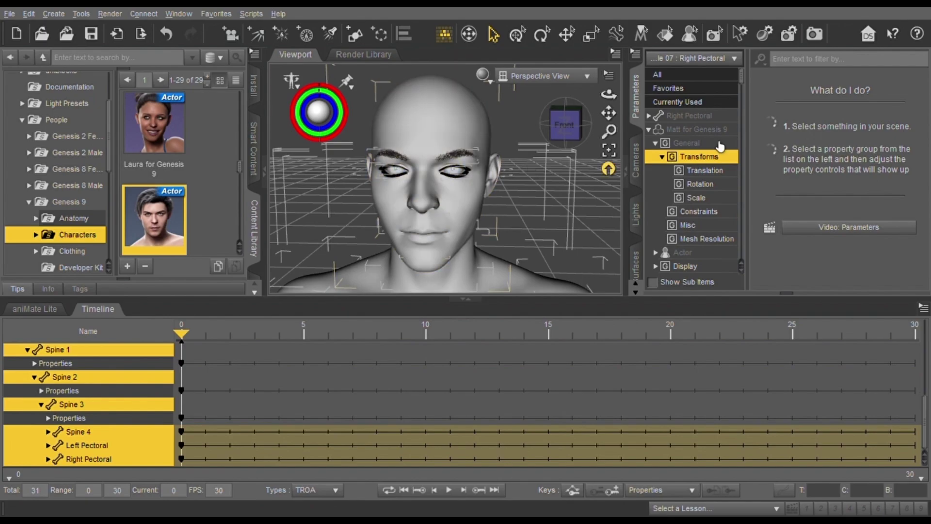
{"action": "left_click", "coordinate": [703, 80]}
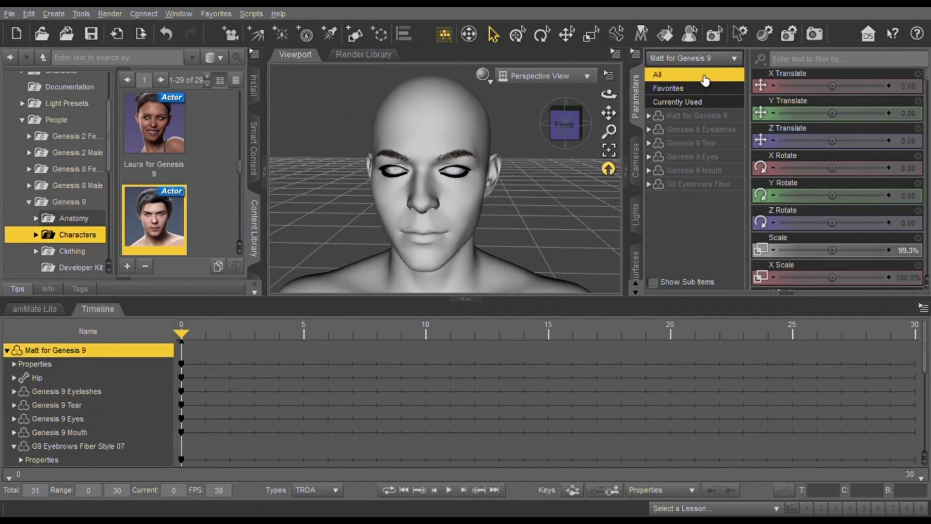
{"action": "left_click", "coordinate": [796, 63]}
{"action": "type", "text": "head"}
{"action": "scroll", "coordinate": [806, 156], "scroll_direction": "down", "scroll_amount": 10}
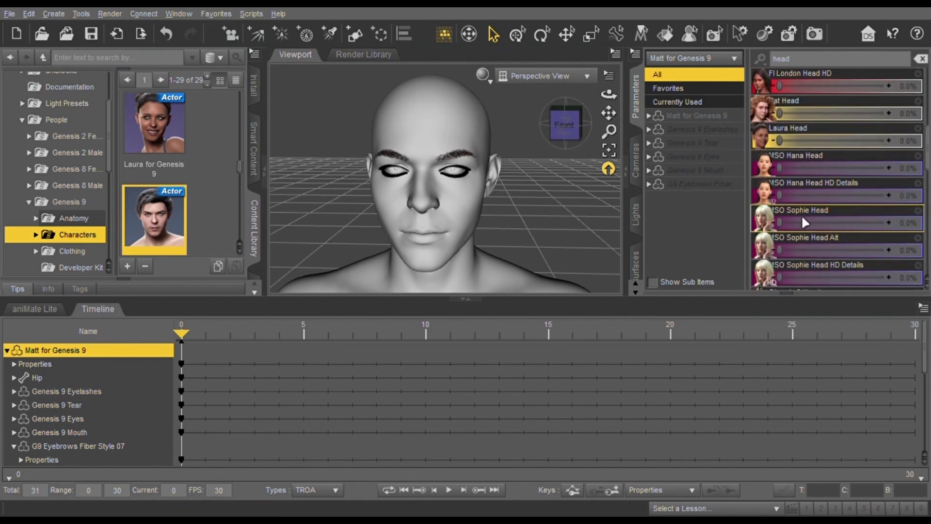
{"action": "scroll", "coordinate": [799, 172], "scroll_direction": "down", "scroll_amount": 5}
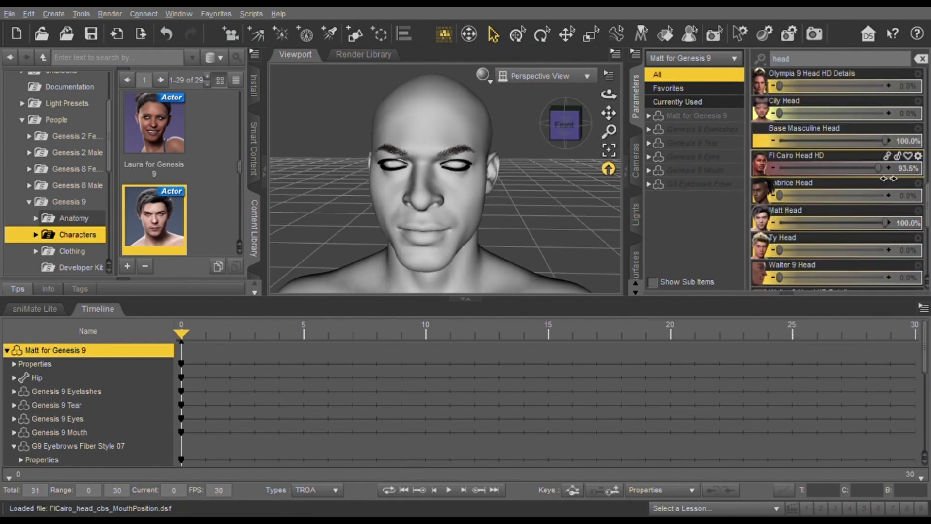
- Show only the currently used head parameters of the FI Cairo G9 HD figure
{"action": "scroll", "coordinate": [806, 168], "scroll_direction": "up", "scroll_amount": 5}
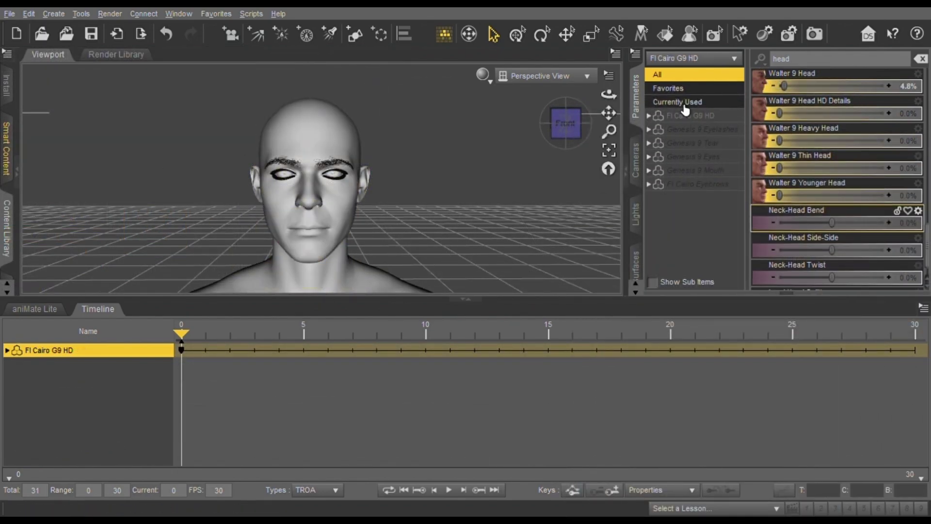
{"action": "left_click", "coordinate": [693, 103]}
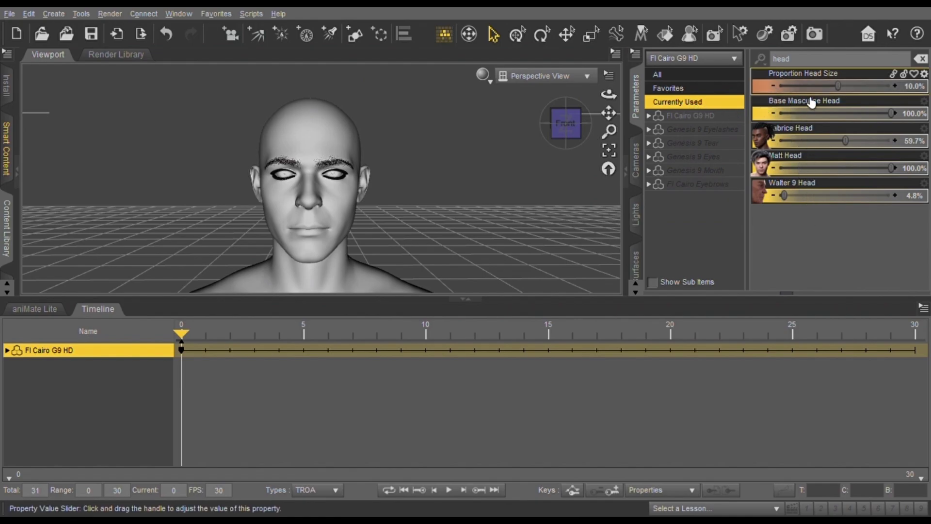
- Search all smart content files for "eye" and apply the G9 Iris 03 Sage preset to the figure
{"action": "left_click", "coordinate": [6, 148]}
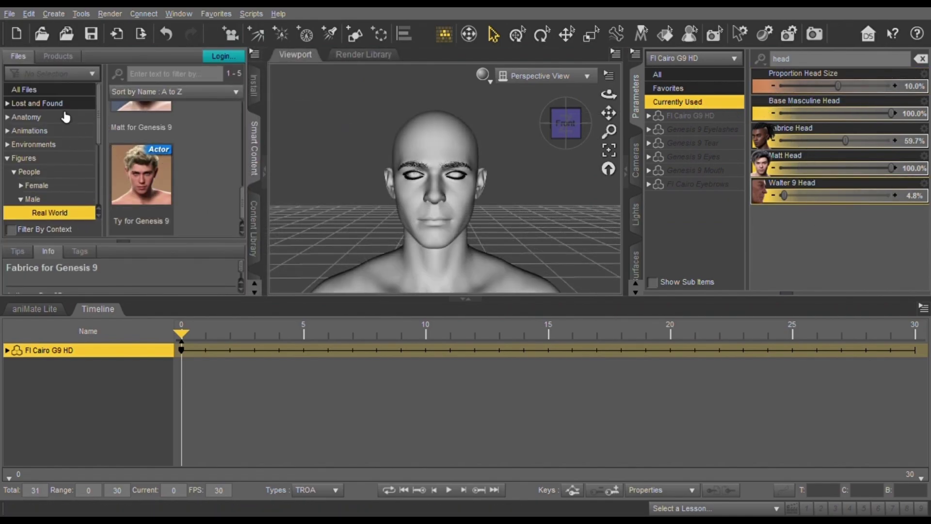
{"action": "left_click", "coordinate": [43, 89]}
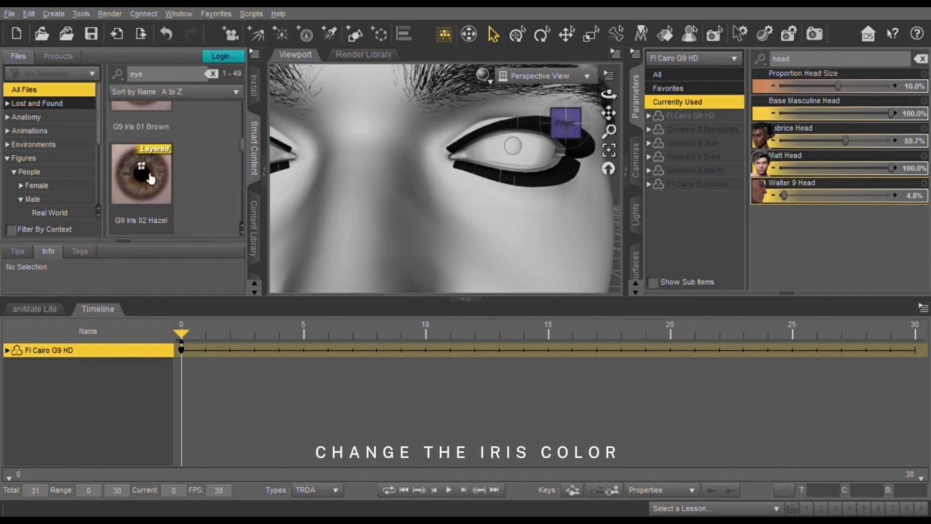
{"action": "scroll", "coordinate": [161, 182], "scroll_direction": "up", "scroll_amount": 2}
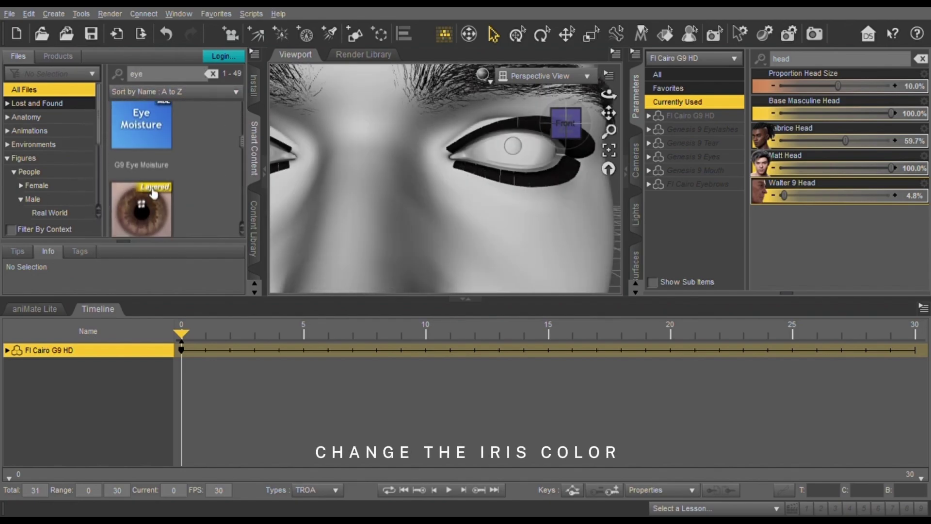
{"action": "scroll", "coordinate": [163, 175], "scroll_direction": "down", "scroll_amount": 1}
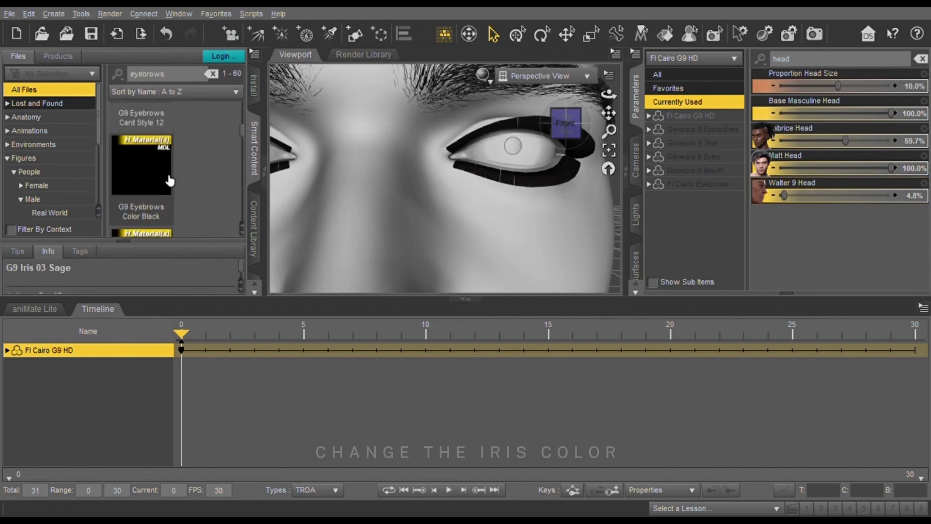
- Search the smart content for "eyebrows" and browse the G9 Eyebrows colour materials
{"action": "scroll", "coordinate": [170, 194], "scroll_direction": "down", "scroll_amount": 2}
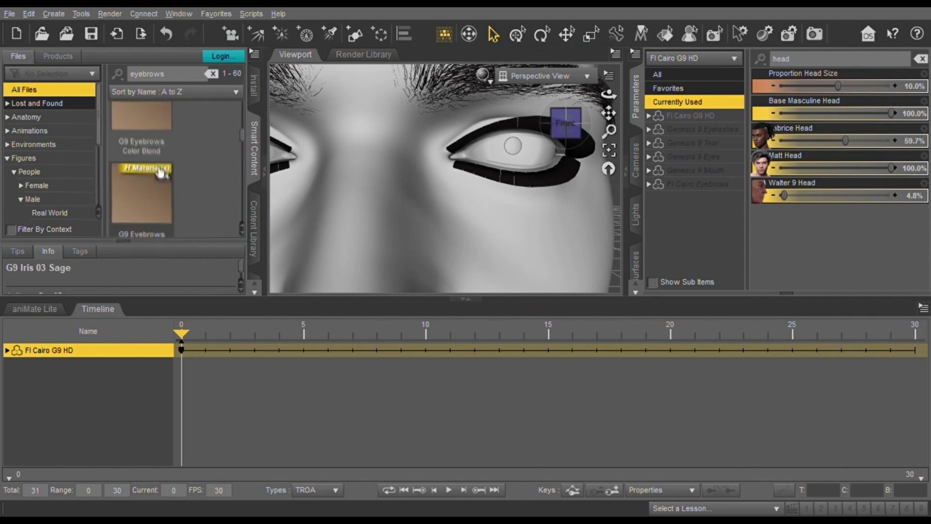
{"action": "scroll", "coordinate": [172, 206], "scroll_direction": "up", "scroll_amount": 2}
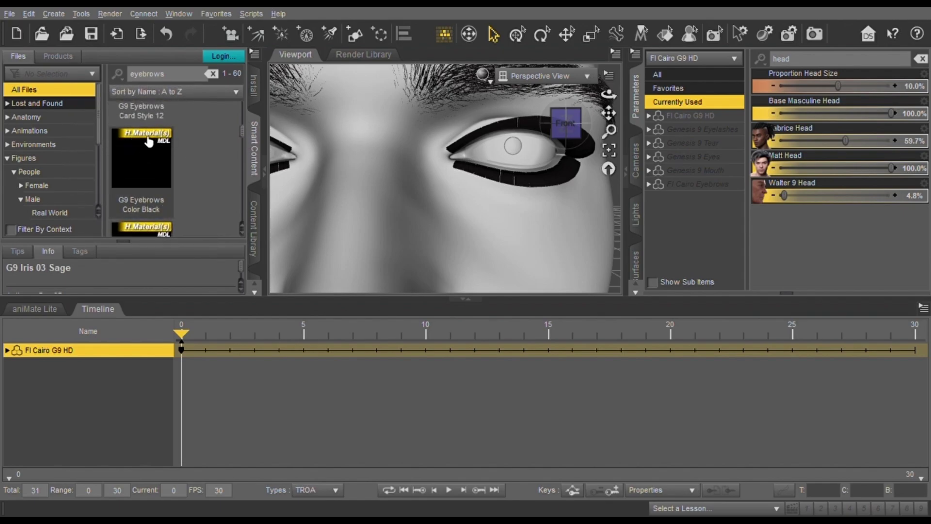
{"action": "scroll", "coordinate": [178, 194], "scroll_direction": "down", "scroll_amount": 5}
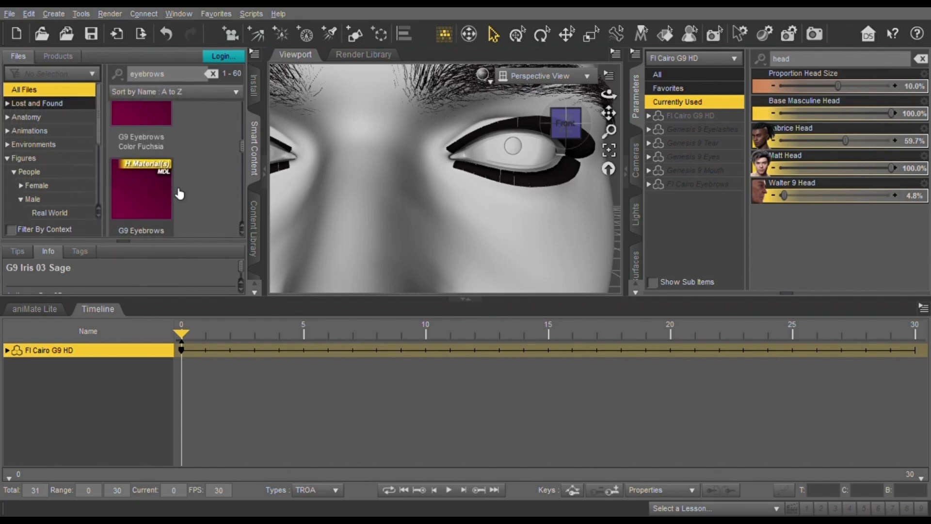
{"action": "scroll", "coordinate": [180, 194], "scroll_direction": "down", "scroll_amount": 3}
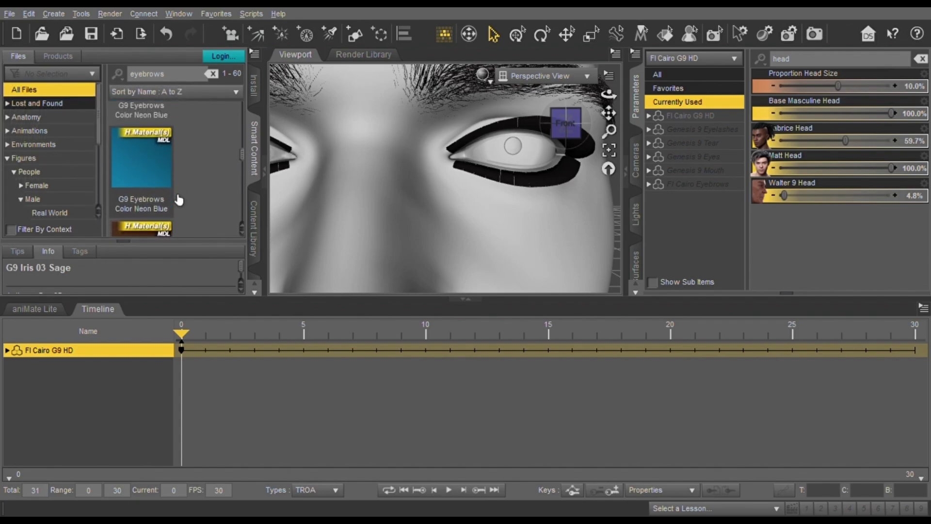
{"action": "scroll", "coordinate": [179, 200], "scroll_direction": "down", "scroll_amount": 2}
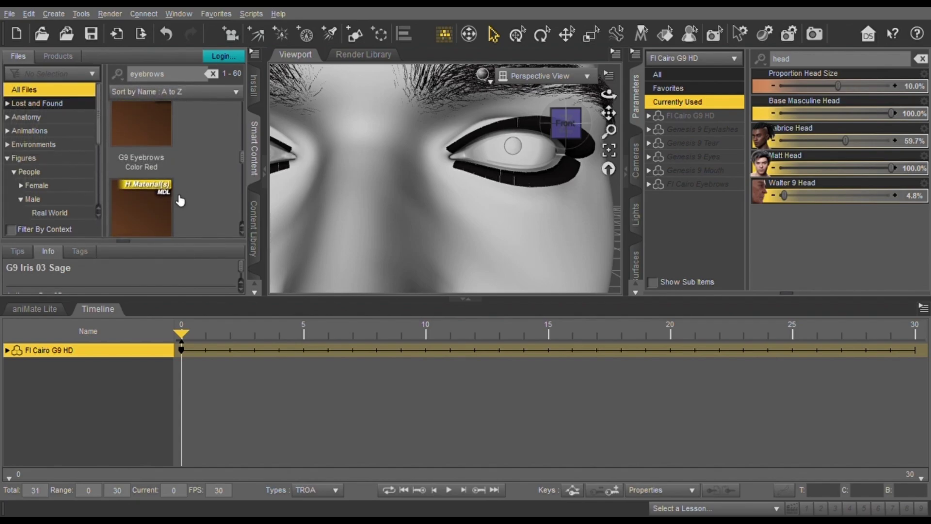
{"action": "key", "text": "ctrl+f"}
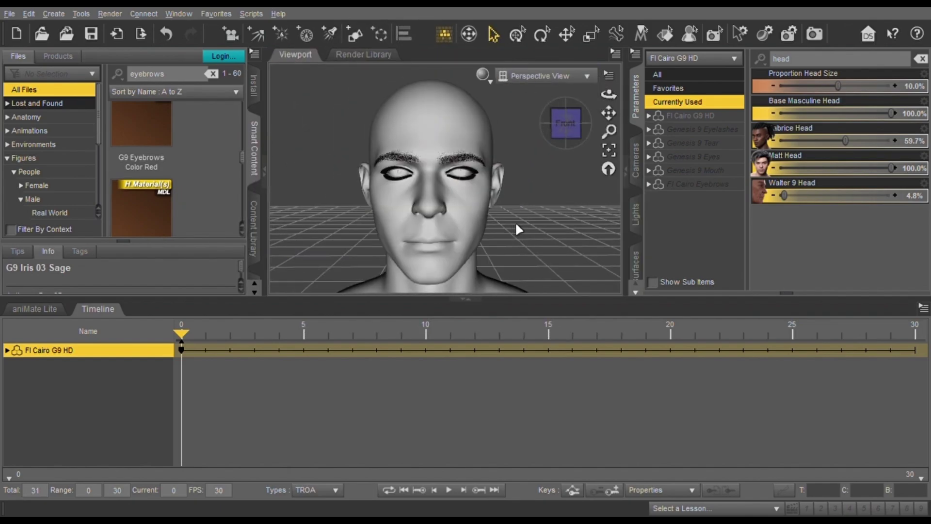
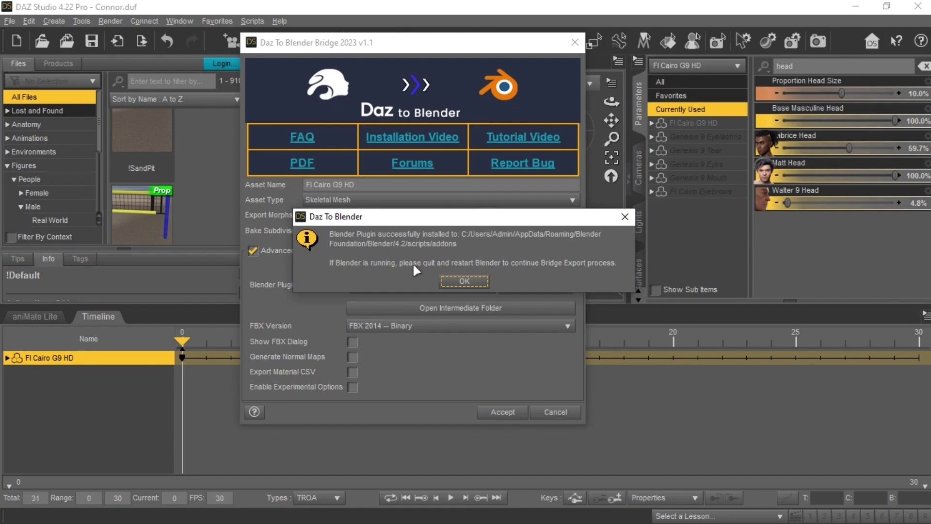
- Acknowledge the Blender plugin installation and export FI Cairo G9 HD as a Skeletal Mesh through the Daz To Blender bridge
{"action": "left_click", "coordinate": [462, 281]}
{"action": "left_click", "coordinate": [503, 412]}
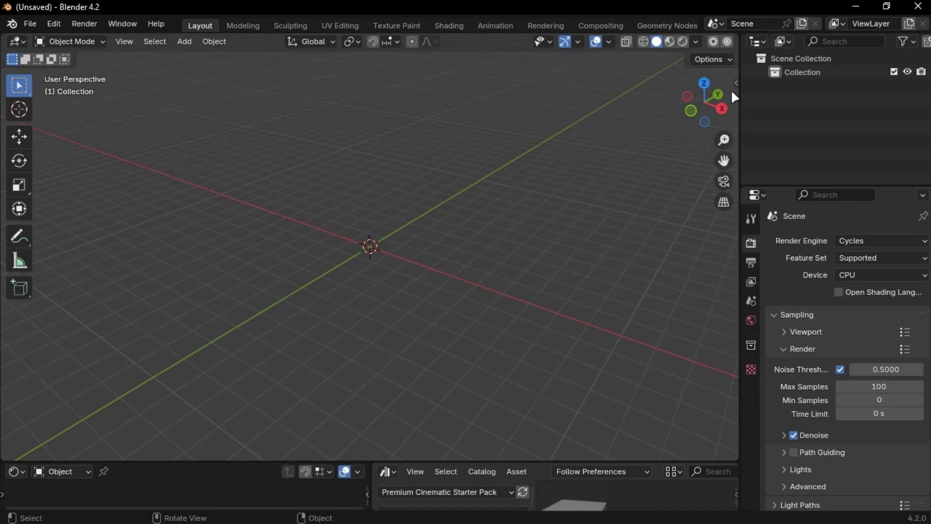
- Switch to Blender, show the Daz To Blender tools beside the viewport and search the add-on preferences for "daz"
{"action": "left_click_drag", "start_coordinate": [741, 138], "coordinate": [701, 135]}
{"action": "left_click", "coordinate": [731, 439]}
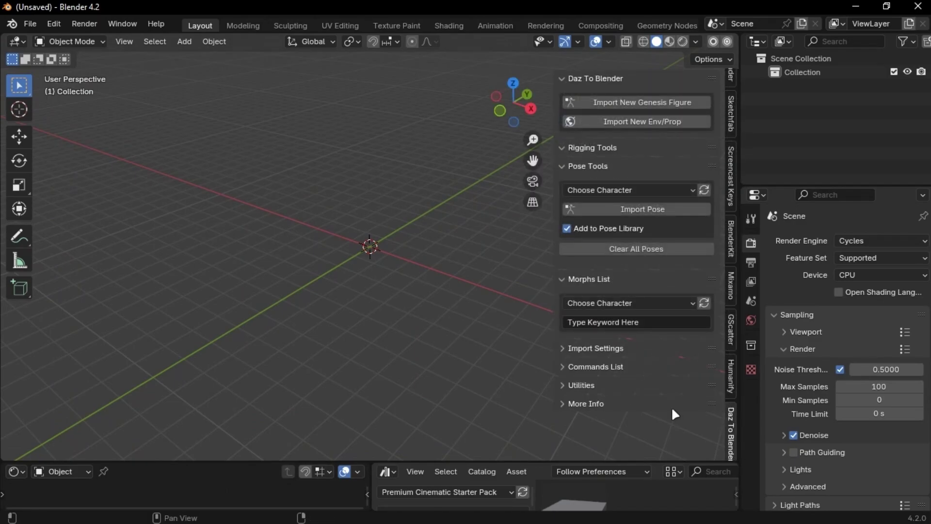
{"action": "left_click", "coordinate": [57, 21]}
{"action": "left_click", "coordinate": [99, 196]}
{"action": "left_click", "coordinate": [230, 32]}
{"action": "type", "text": "daz"}
- Review the Daz To Blender import settings and import the exported character as a new Genesis figure
{"action": "left_click", "coordinate": [604, 383]}
{"action": "left_click", "coordinate": [589, 348]}
{"action": "scroll", "coordinate": [589, 348], "scroll_direction": "down", "scroll_amount": 5}
{"action": "left_click", "coordinate": [602, 335]}
{"action": "left_click", "coordinate": [600, 352]}
{"action": "scroll", "coordinate": [600, 348], "scroll_direction": "up", "scroll_amount": 5}
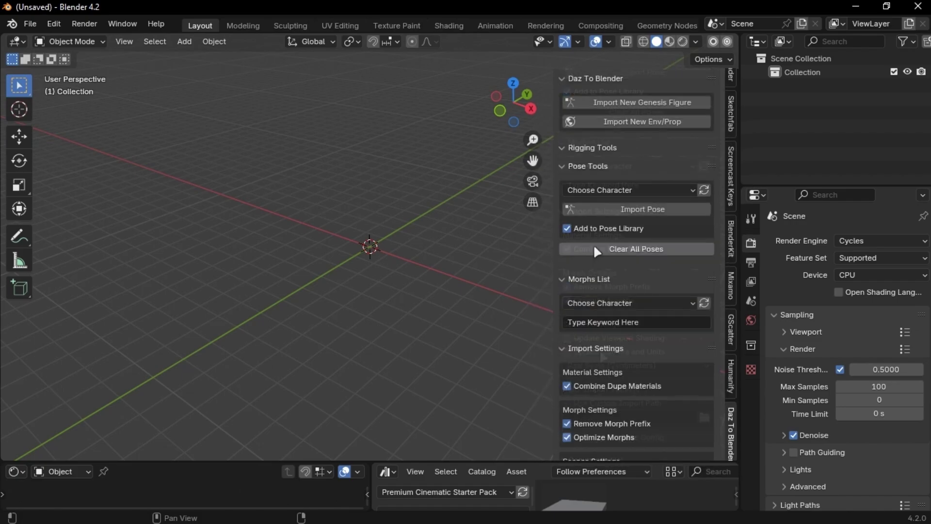
{"action": "left_click", "coordinate": [605, 103]}
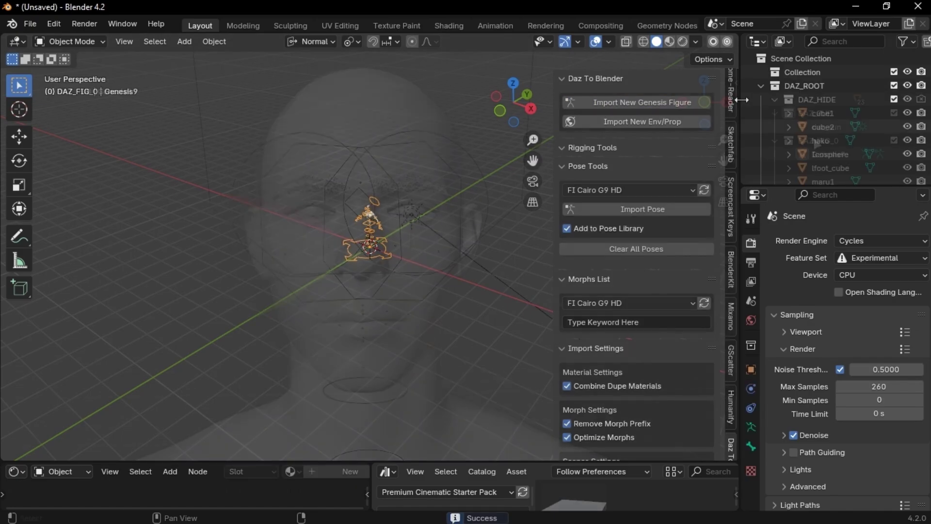
- Tidy the imported DAZ collections in the scene list and select the Genesis9 body mesh
{"action": "right_click", "coordinate": [803, 113]}
{"action": "left_click", "coordinate": [715, 138]}
{"action": "left_click", "coordinate": [815, 126]}
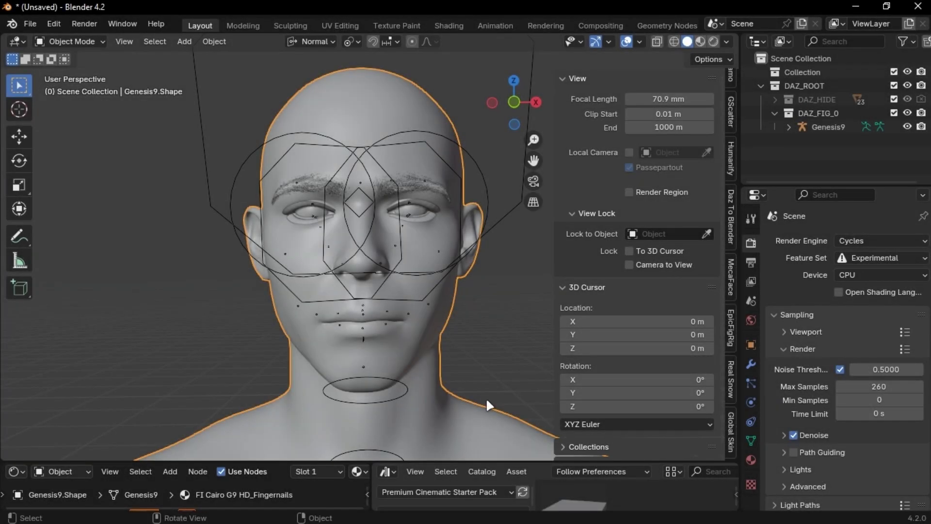
- Apply the Global Skin Daz3D G9 head shader to the Genesis9 mesh and inspect its nodes in an enlarged shader editor
{"action": "left_click", "coordinate": [731, 429]}
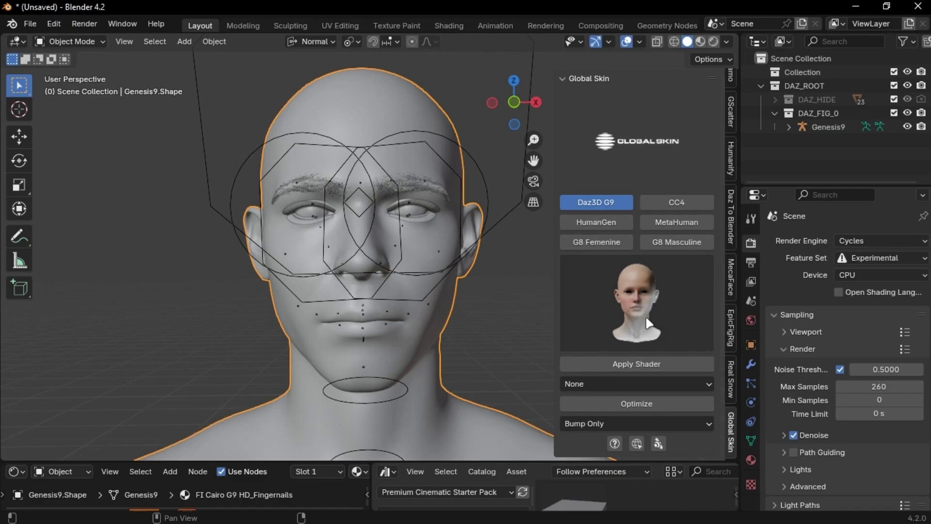
{"action": "left_click", "coordinate": [656, 366]}
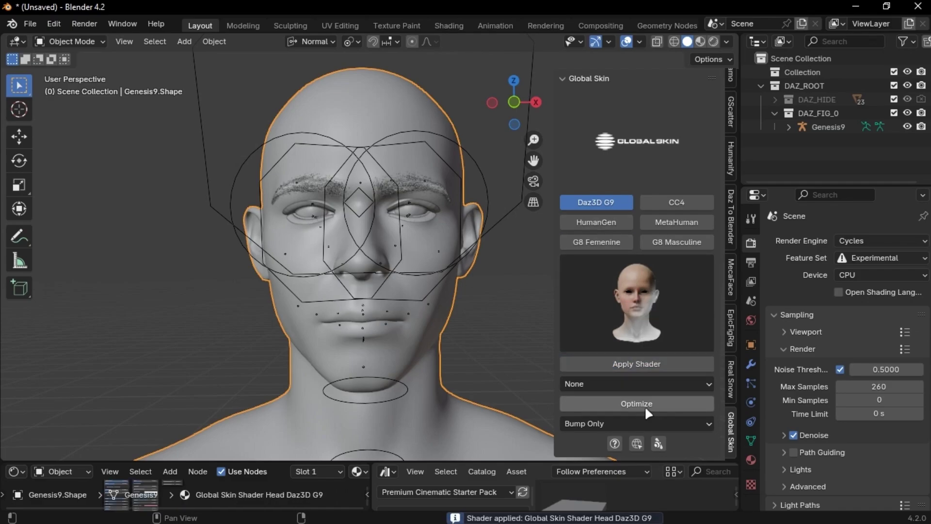
{"action": "left_click_drag", "start_coordinate": [214, 463], "coordinate": [211, 307]}
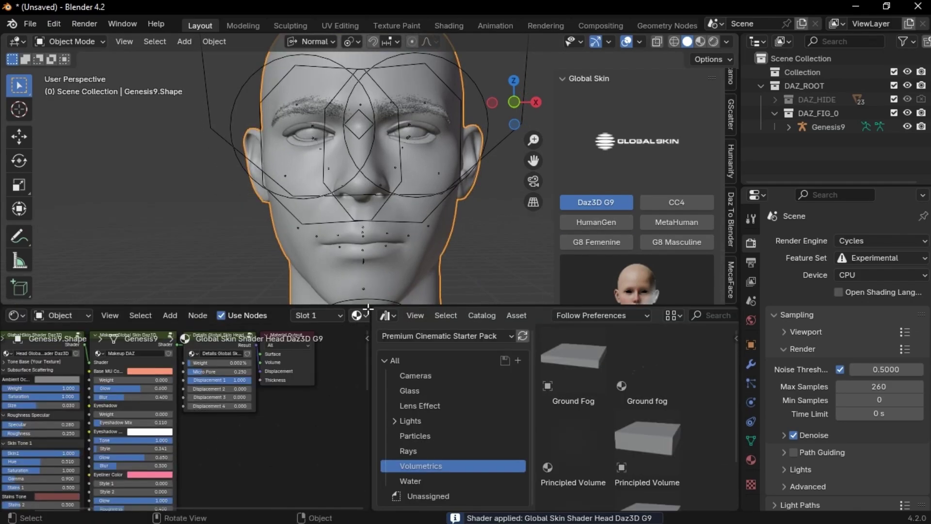
{"action": "scroll", "coordinate": [529, 452], "scroll_direction": "up", "scroll_amount": 3}
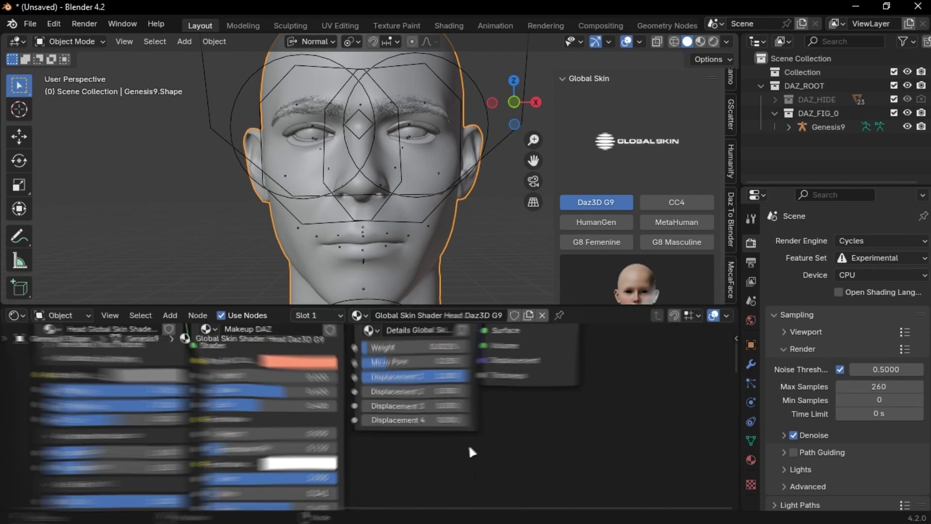
{"action": "scroll", "coordinate": [494, 487], "scroll_direction": "down", "scroll_amount": 4}
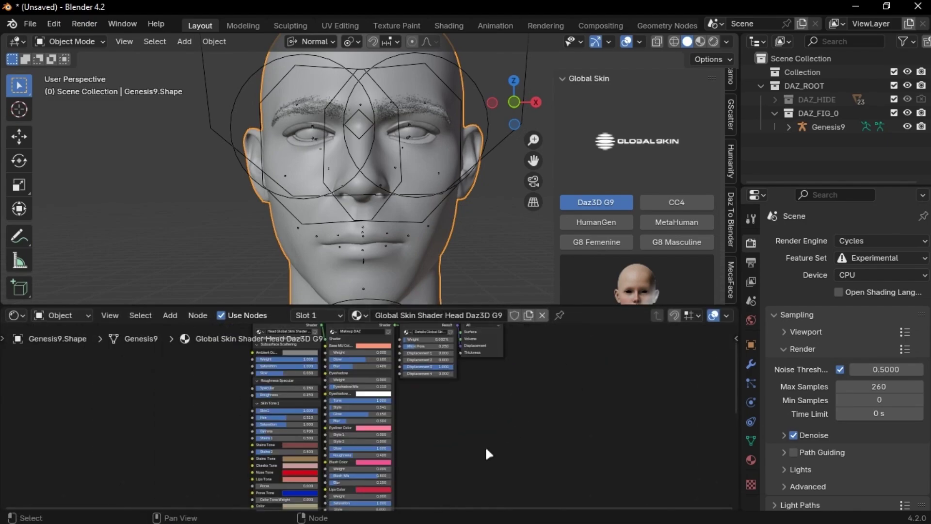
{"action": "scroll", "coordinate": [485, 447], "scroll_direction": "up", "scroll_amount": 2}
{"action": "scroll", "coordinate": [384, 437], "scroll_direction": "down", "scroll_amount": 3}
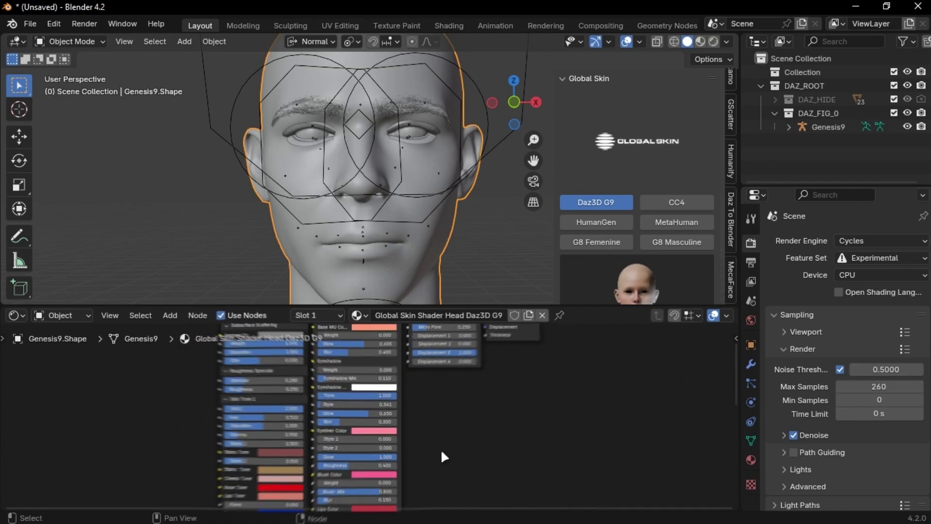
- Choose the Mario head in Humanify and apply its material to the Genesis9 mesh
{"action": "left_click", "coordinate": [732, 155]}
{"action": "left_click", "coordinate": [639, 199]}
{"action": "left_click", "coordinate": [711, 278]}
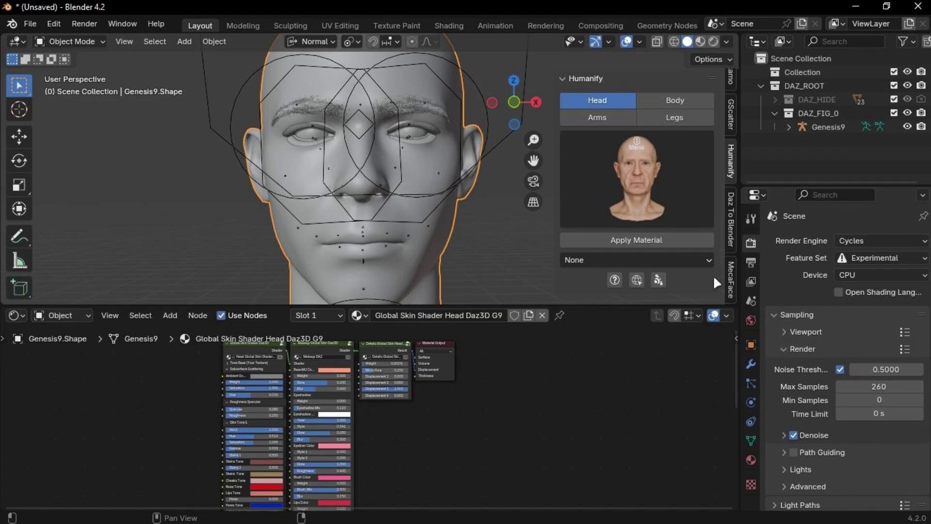
{"action": "left_click", "coordinate": [674, 240]}
{"action": "scroll", "coordinate": [503, 481], "scroll_direction": "up", "scroll_amount": 8}
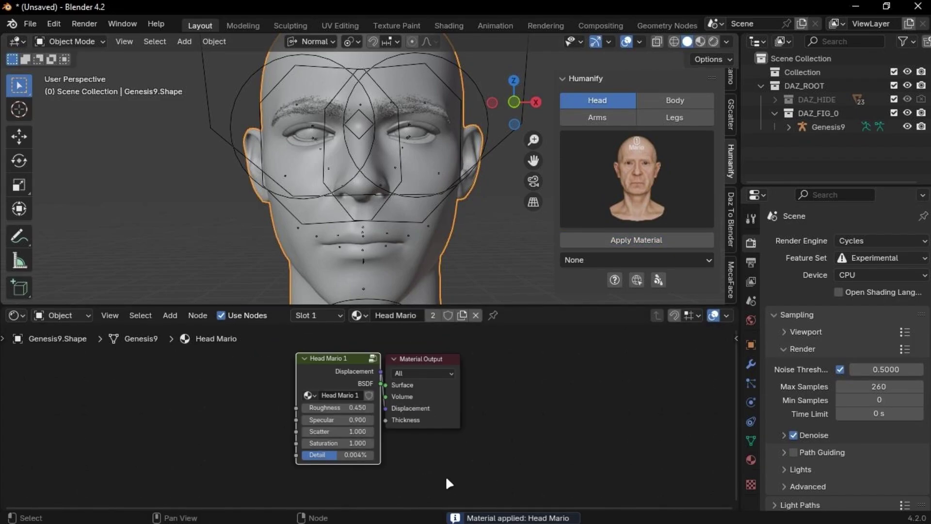
- Set the Head Mario material's Roughness to 0.550 and its Detail to 0.002%
{"action": "scroll", "coordinate": [444, 475], "scroll_direction": "up", "scroll_amount": 3}
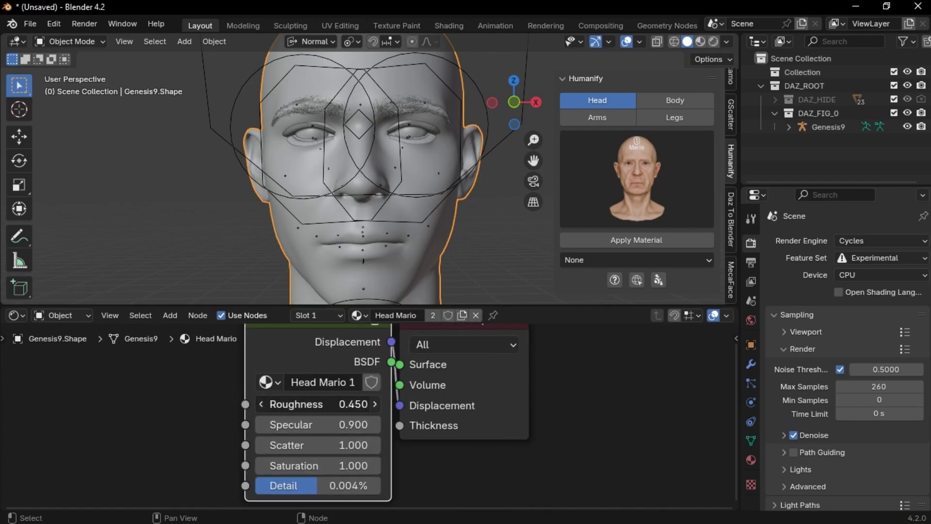
{"action": "left_click", "coordinate": [375, 404]}
{"action": "left_click", "coordinate": [347, 486]}
{"action": "key", "text": "BackSpace"}
{"action": "type", "text": "2"}
{"action": "key", "text": "Return"}
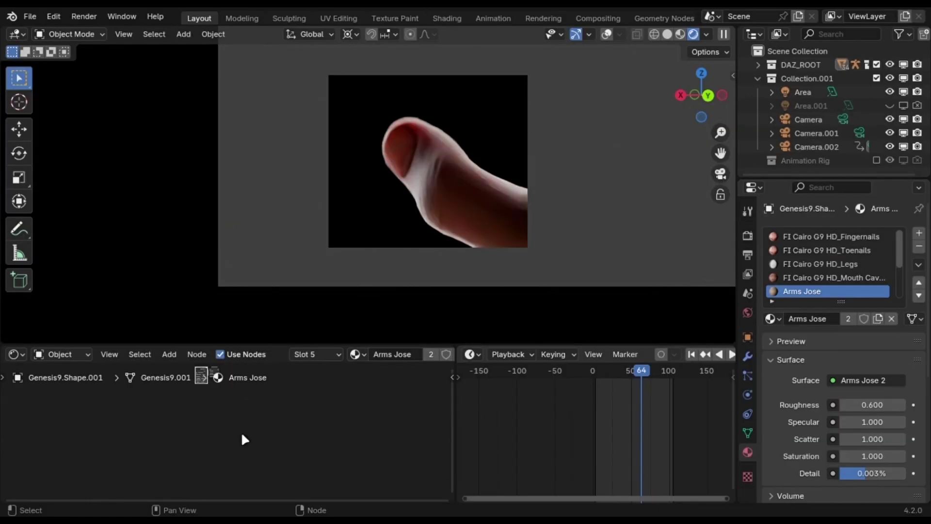
- Open the FI Cairo G9 HD_Fingernails material and frame its Color Ramp node in a maximized shader editor
{"action": "key", "text": "Home"}
{"action": "scroll", "coordinate": [330, 441], "scroll_direction": "up", "scroll_amount": 4}
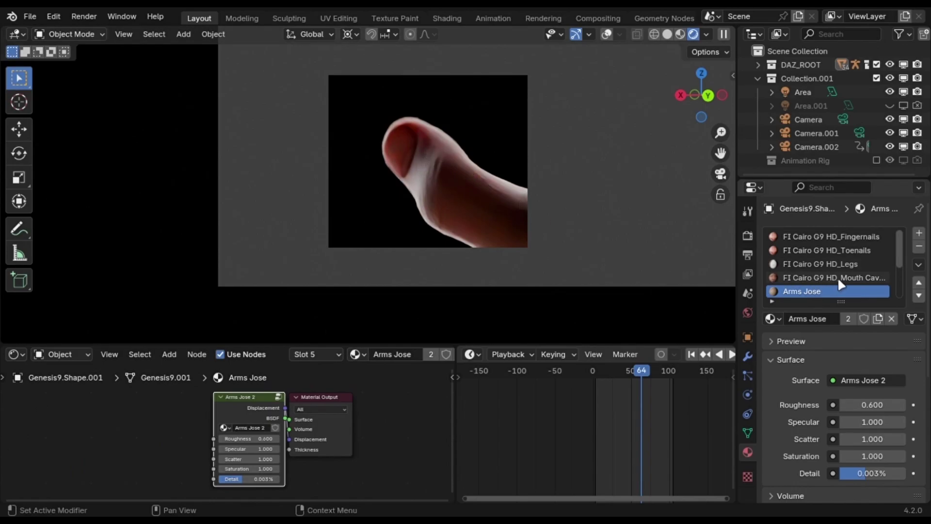
{"action": "left_click", "coordinate": [849, 238]}
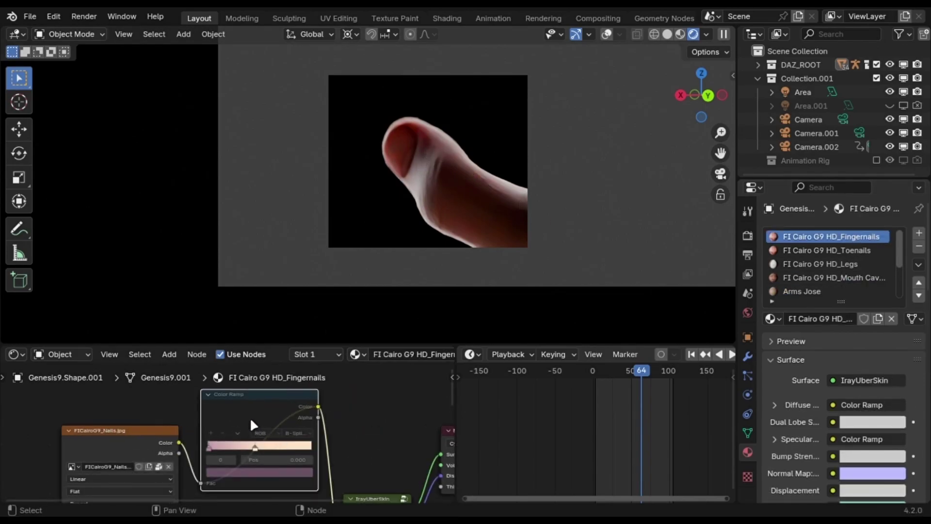
{"action": "left_click_drag", "start_coordinate": [261, 404], "coordinate": [266, 398]}
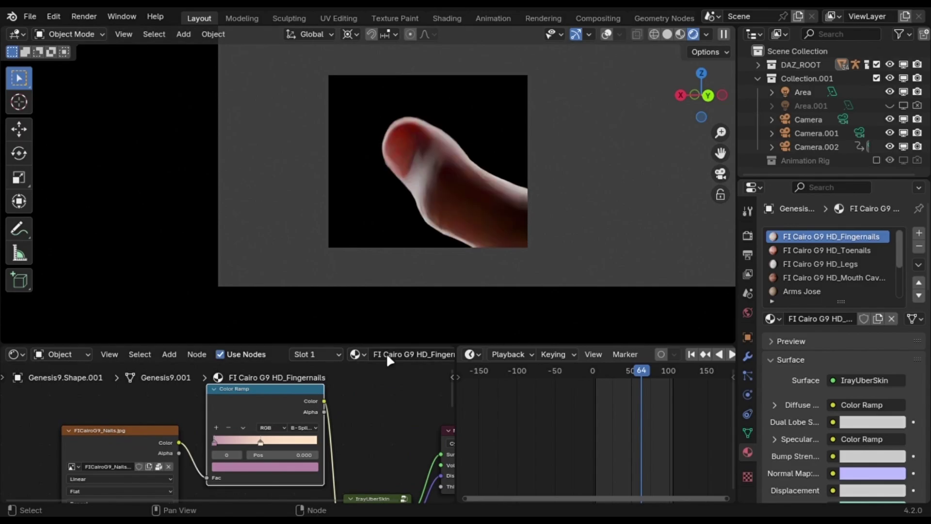
{"action": "key", "text": "ctrl+space"}
{"action": "key", "text": "KP_Decimal"}
- Check the fingernail Color Ramp's stops and set a stop's colour to hex FFE2C5
{"action": "left_click", "coordinate": [428, 314]}
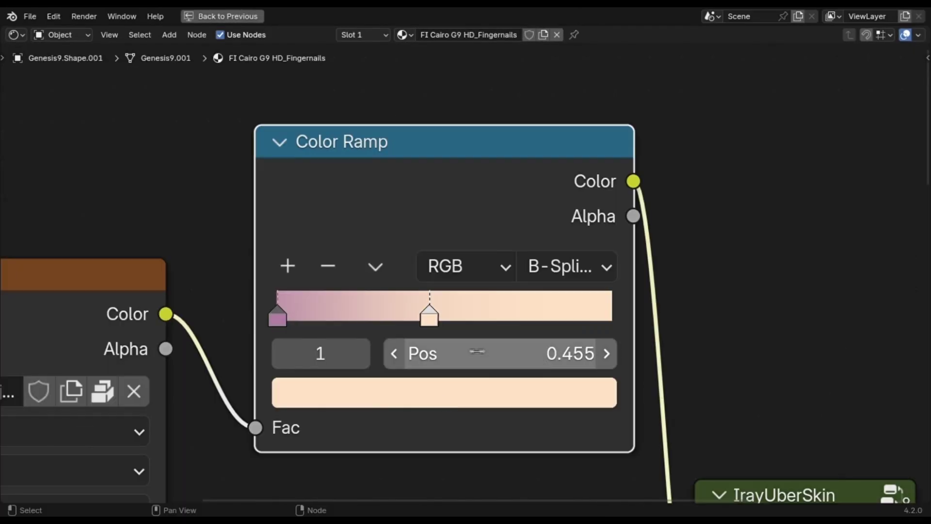
{"action": "left_click", "coordinate": [277, 314]}
{"action": "left_click", "coordinate": [357, 391]}
{"action": "left_click", "coordinate": [547, 339]}
{"action": "type", "text": "FFE2C5"}
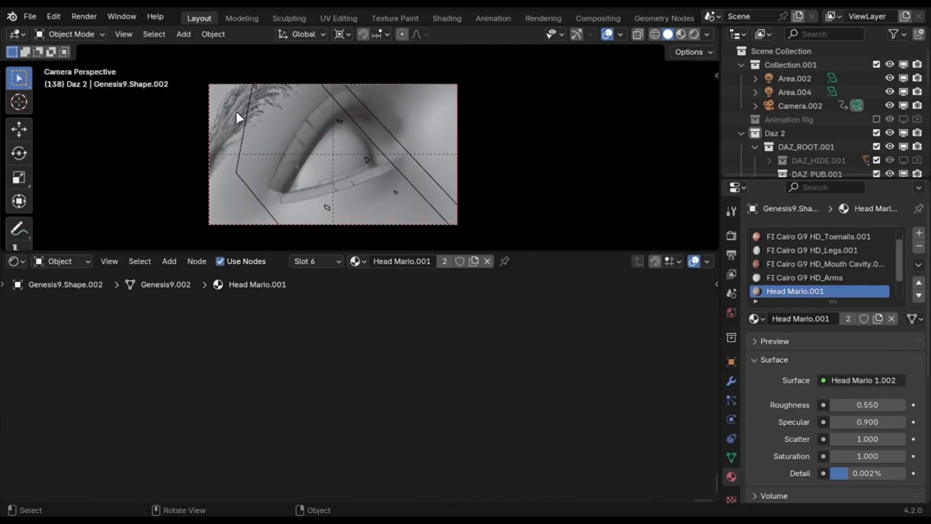
- Select the FI Cairo eyebrows and set the glossy value below the Glossy colour in their surface material to -0.5
{"action": "left_click", "coordinate": [235, 109]}
{"action": "left_click", "coordinate": [325, 393]}
{"action": "type", "text": "-.5"}
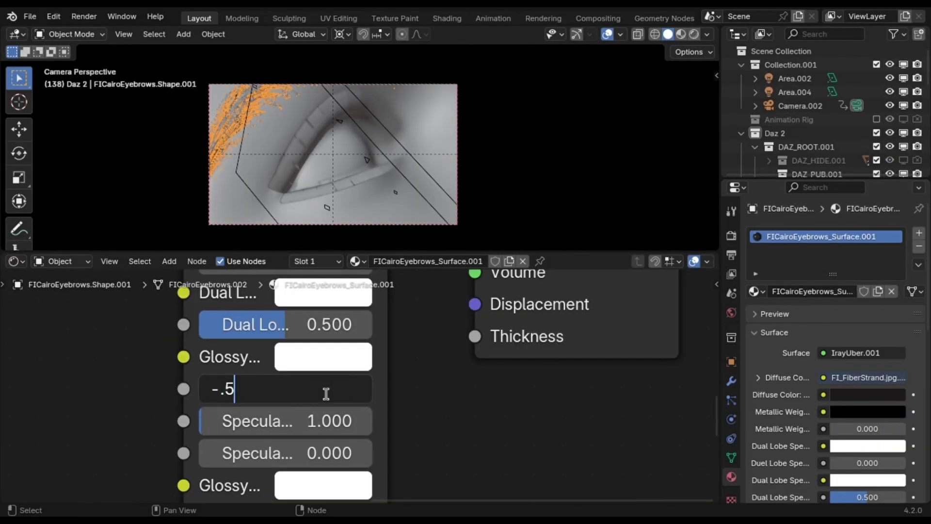
{"action": "key", "text": "Return"}
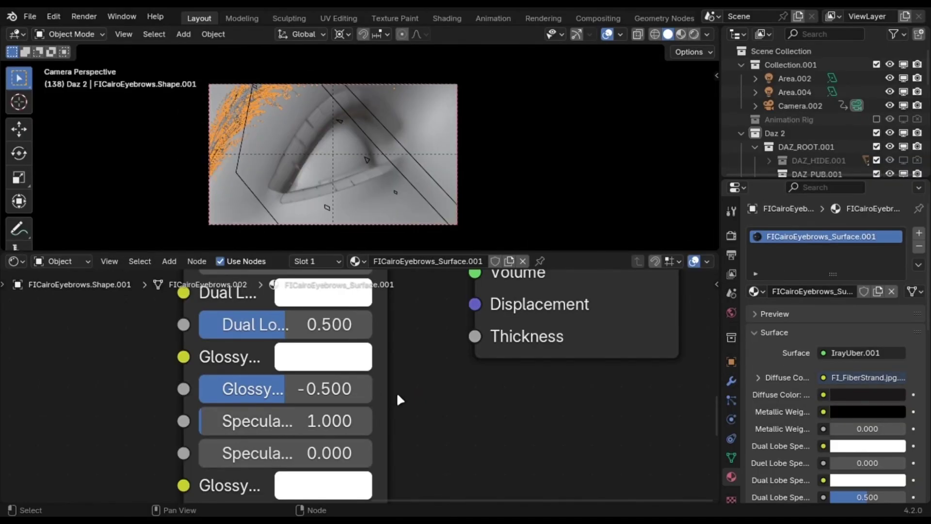
{"action": "left_click_drag", "start_coordinate": [392, 395], "coordinate": [587, 437]}
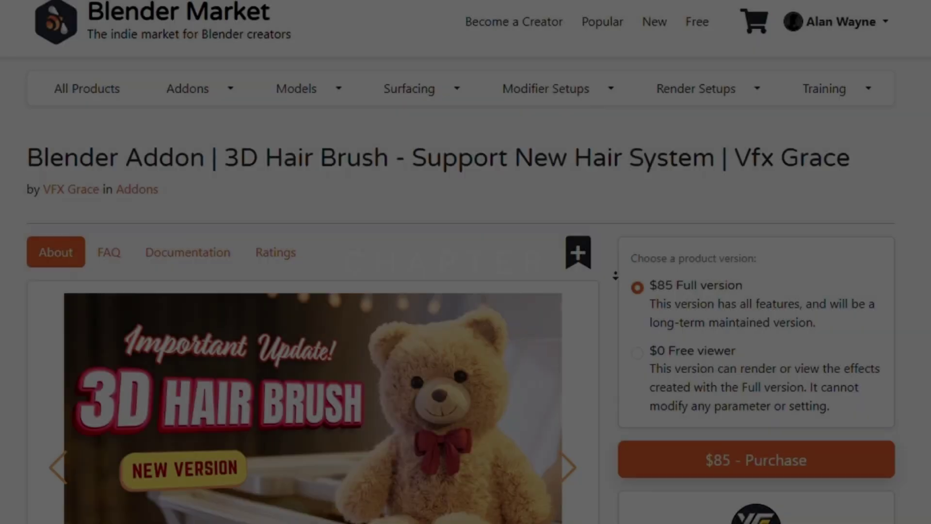
- Look through the 3D Hair Brush add-on page on Blender Market and start purchasing the $85 Full version
{"action": "scroll", "coordinate": [615, 278], "scroll_direction": "down", "scroll_amount": 2}
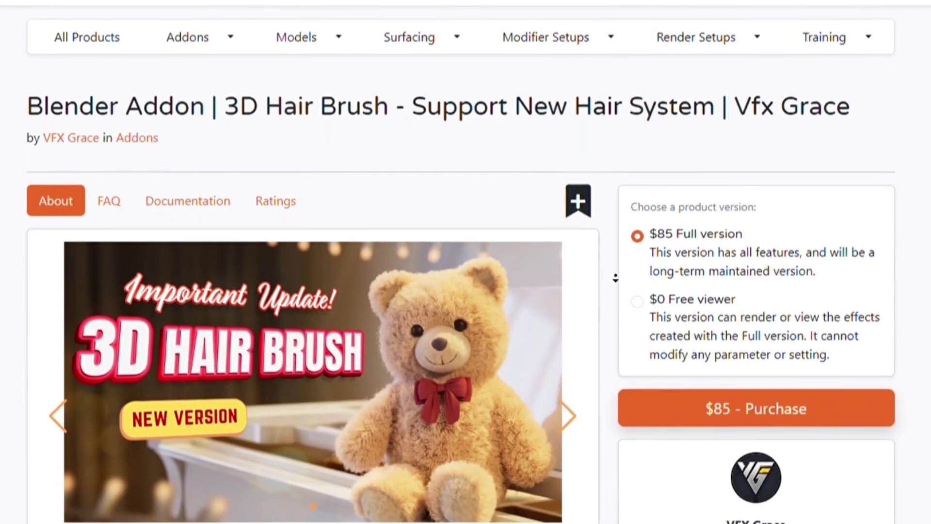
{"action": "scroll", "coordinate": [615, 278], "scroll_direction": "down", "scroll_amount": 3}
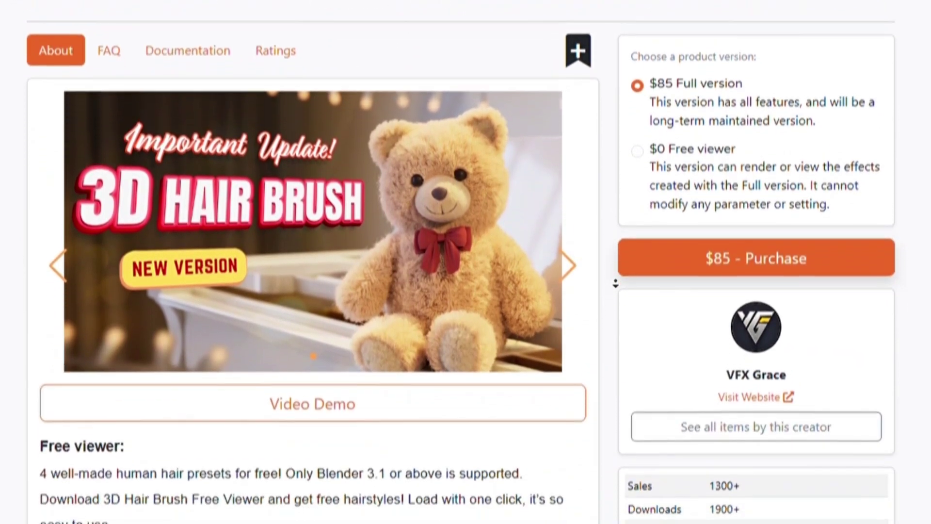
{"action": "scroll", "coordinate": [615, 284], "scroll_direction": "down", "scroll_amount": 4}
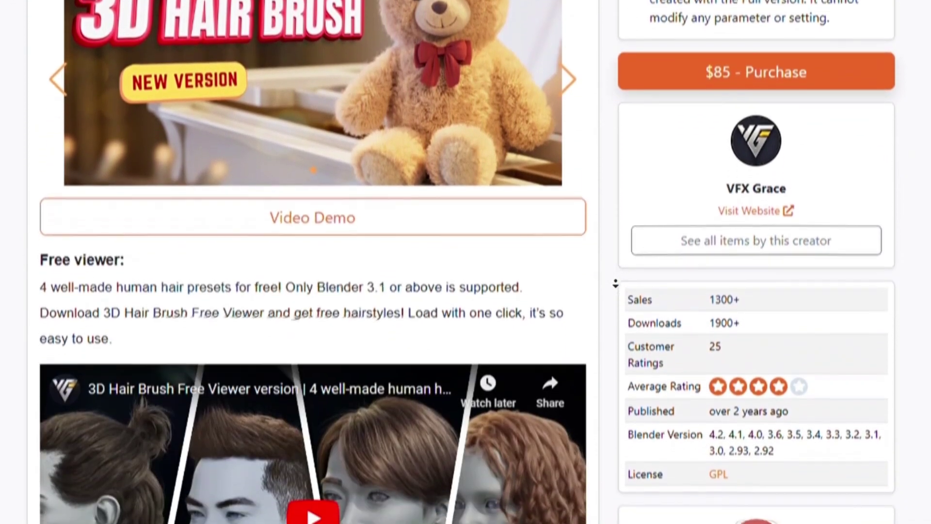
{"action": "scroll", "coordinate": [615, 284], "scroll_direction": "down", "scroll_amount": 4}
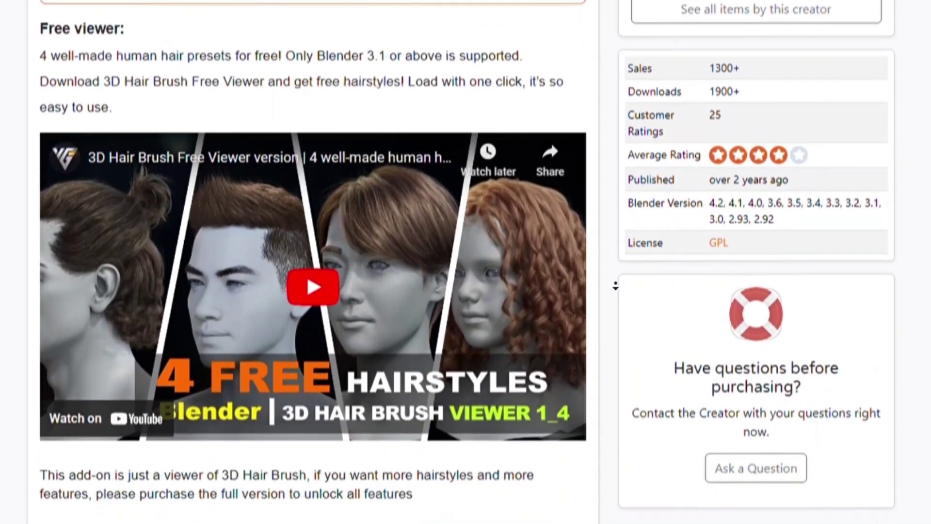
{"action": "scroll", "coordinate": [615, 286], "scroll_direction": "down", "scroll_amount": 1}
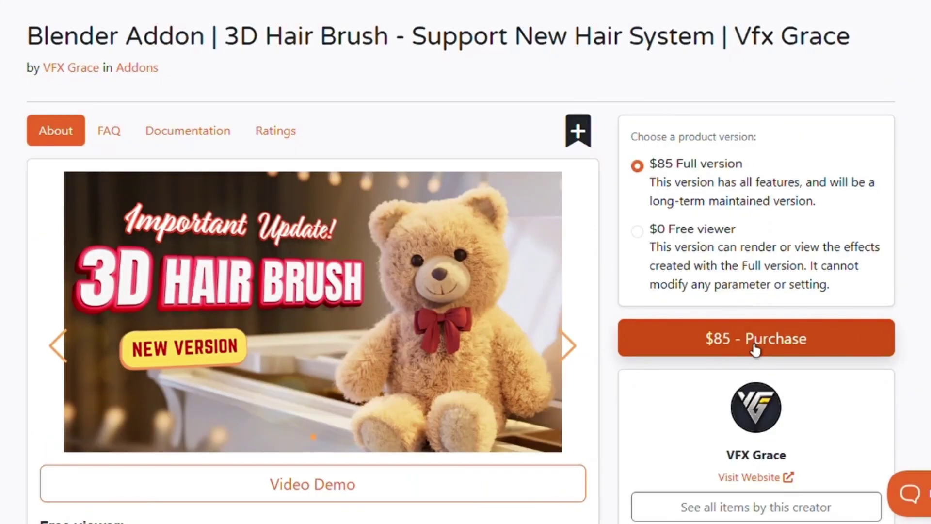
{"action": "left_click", "coordinate": [752, 348]}
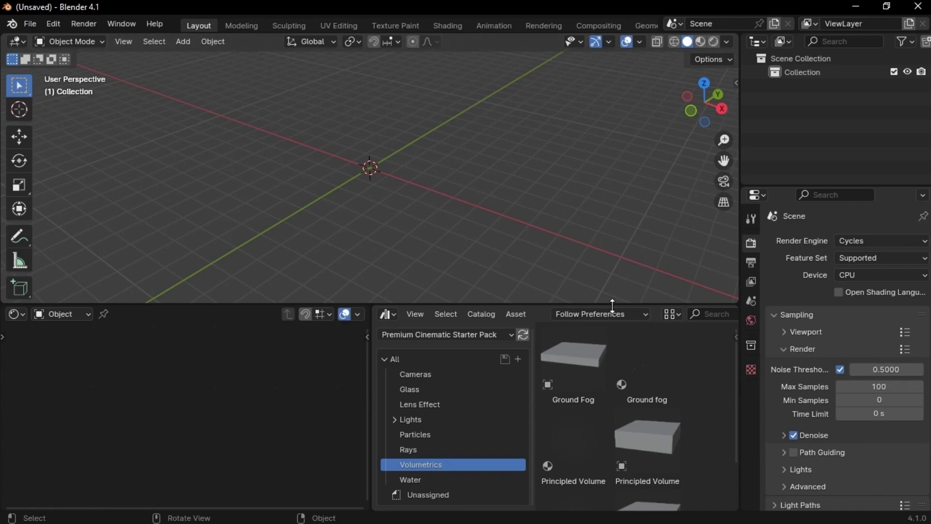
- Switch to Blender, enlarge the 3D viewport and open the 3D Hair Brush add-on's Preset Library
{"action": "left_click_drag", "start_coordinate": [613, 304], "coordinate": [613, 456]}
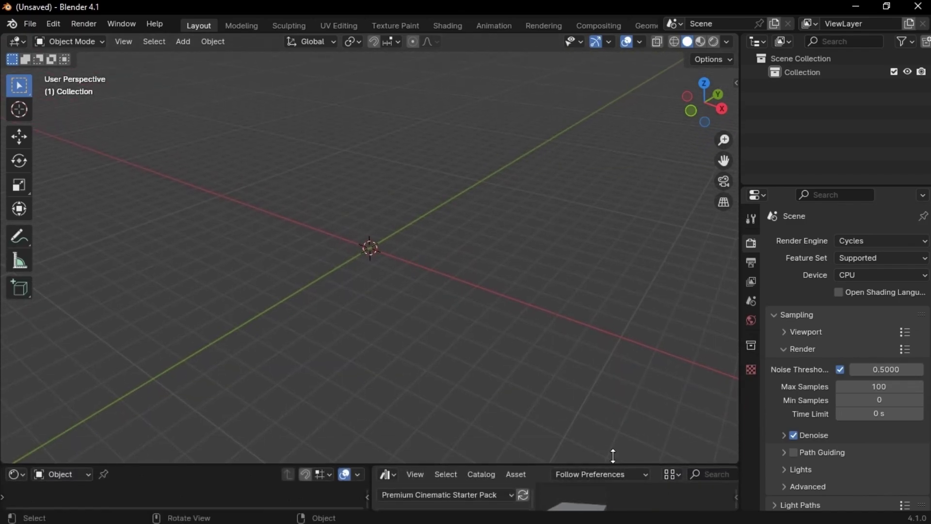
{"action": "left_click", "coordinate": [736, 82]}
{"action": "left_click", "coordinate": [732, 422]}
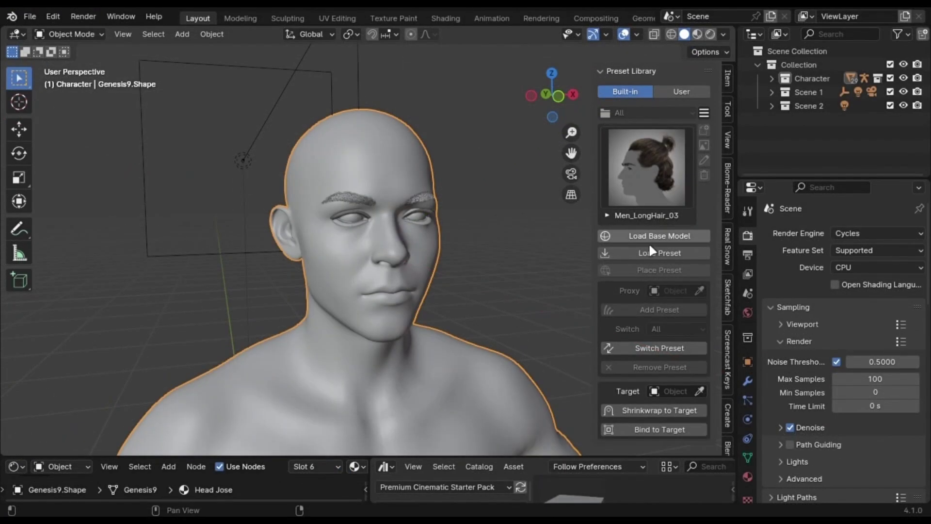
- Load the hair base model with Bind Target enabled and inspect its cap mesh in isolation
{"action": "left_click", "coordinate": [649, 240]}
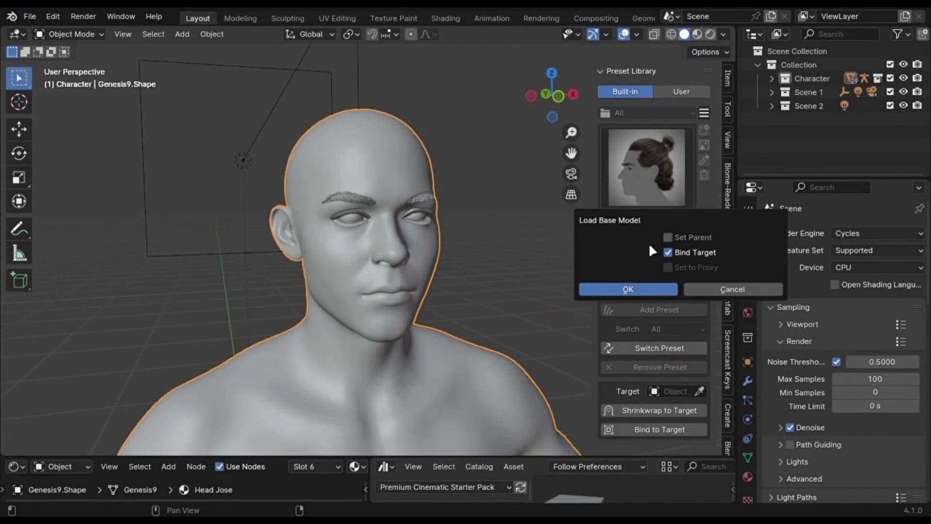
{"action": "left_click", "coordinate": [629, 289]}
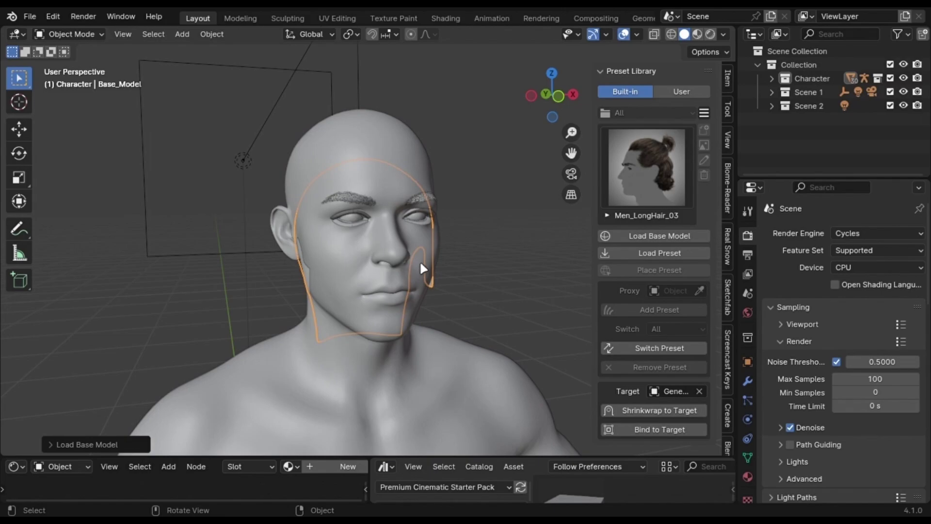
{"action": "key", "text": "KP_Divide"}
{"action": "middle_click_drag", "start_coordinate": [424, 267], "coordinate": [337, 286]}
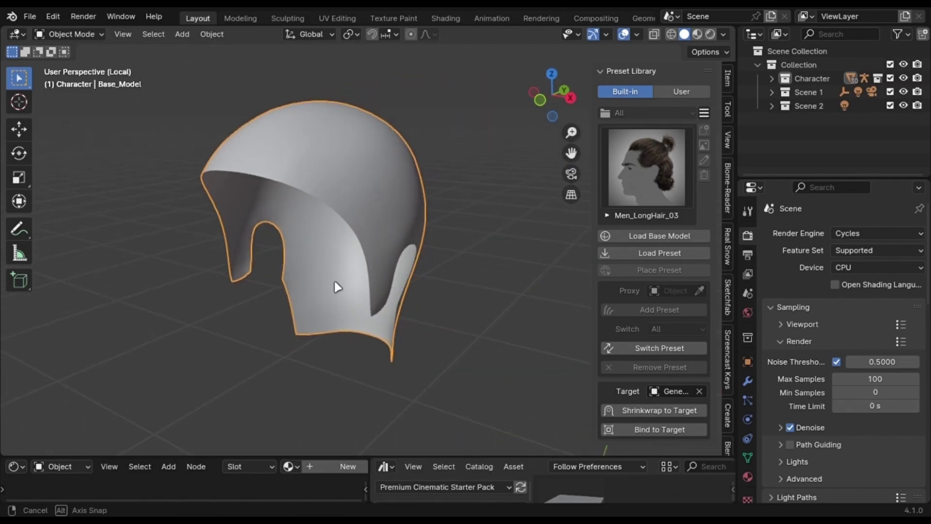
{"action": "key", "text": "KP_Divide"}
- Move the hair base model vertically onto the character's head and scale it to roughly match the skull
{"action": "key", "text": "g"}
{"action": "key", "text": "z"}
{"action": "key", "text": "KP_1"}
{"action": "key", "text": "KP_3"}
{"action": "left_click", "coordinate": [343, 284]}
{"action": "scroll", "coordinate": [423, 300], "scroll_direction": "up", "scroll_amount": 2}
{"action": "key", "text": "KP_1"}
{"action": "key", "text": "s"}
{"action": "left_click", "coordinate": [285, 344]}
{"action": "middle_click_drag", "start_coordinate": [285, 344], "coordinate": [396, 134]}
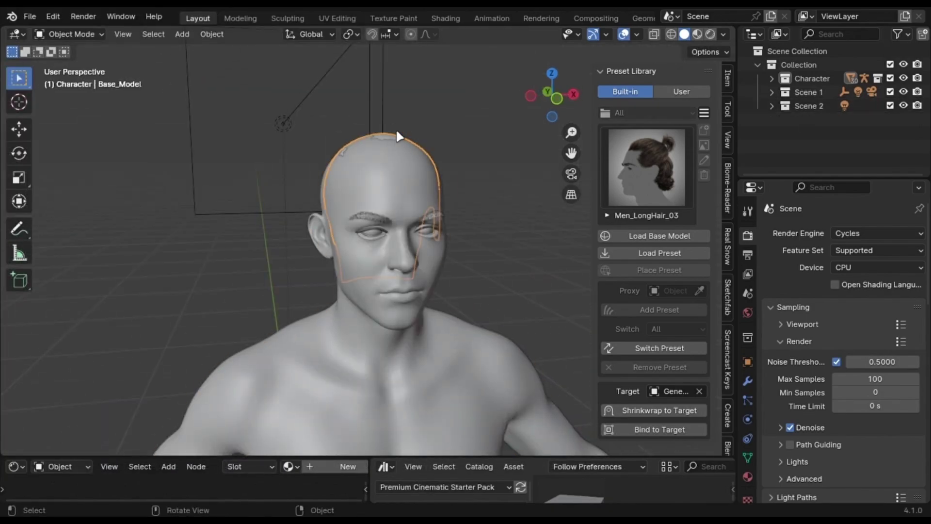
- Scale the hair base model along X and shift it along Y to fit the head's width and depth
{"action": "key", "text": "KP_1"}
{"action": "key", "text": "s"}
{"action": "key", "text": "x"}
{"action": "left_click", "coordinate": [497, 182]}
{"action": "middle_click_drag", "start_coordinate": [497, 182], "coordinate": [415, 183]}
{"action": "key", "text": "KP_3"}
{"action": "key", "text": "g"}
{"action": "key", "text": "y"}
{"action": "left_click", "coordinate": [152, 322]}
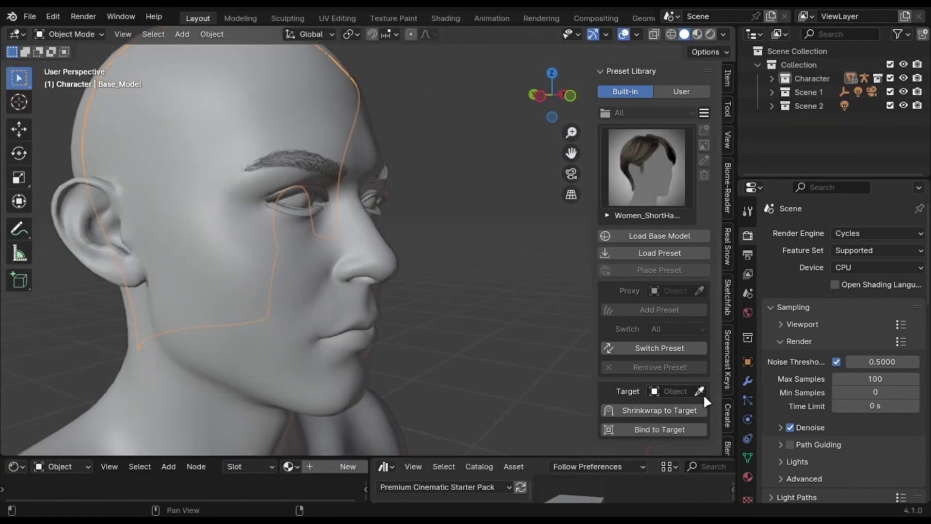
- Pick the character's body mesh as the target and shrinkwrap the hair base model to it
{"action": "left_click", "coordinate": [700, 391]}
{"action": "left_click", "coordinate": [349, 359]}
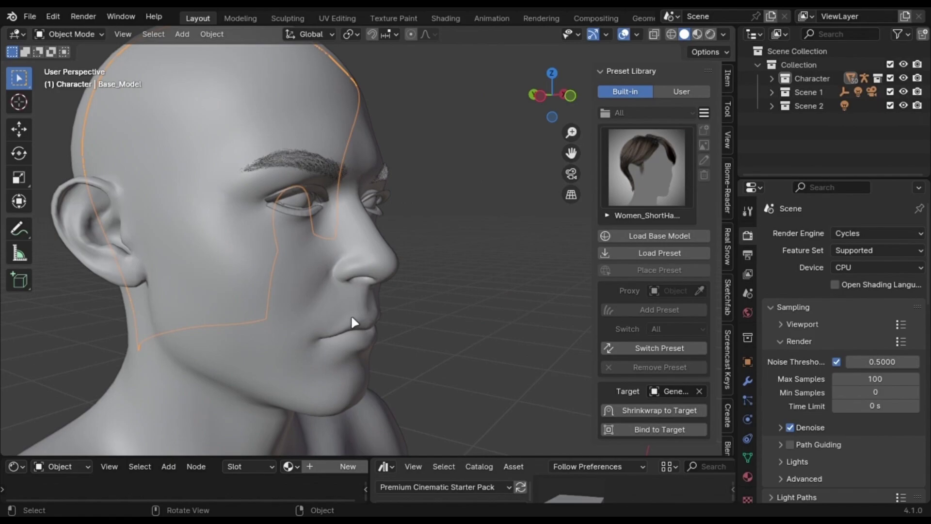
{"action": "left_click", "coordinate": [653, 412]}
{"action": "middle_click_drag", "start_coordinate": [284, 214], "coordinate": [240, 160]}
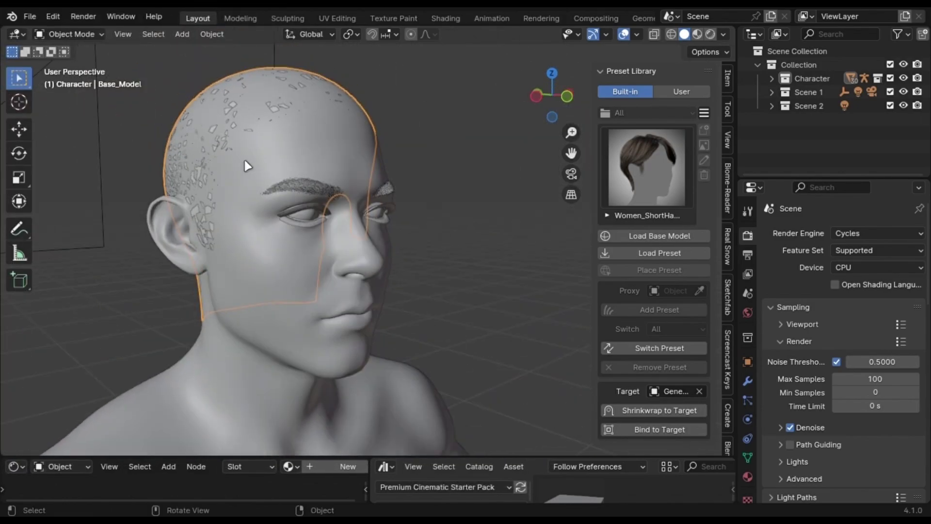
- Switch the base model's hair to the Women_ShortHair_04 preset and check it around the head
{"action": "left_click", "coordinate": [648, 349]}
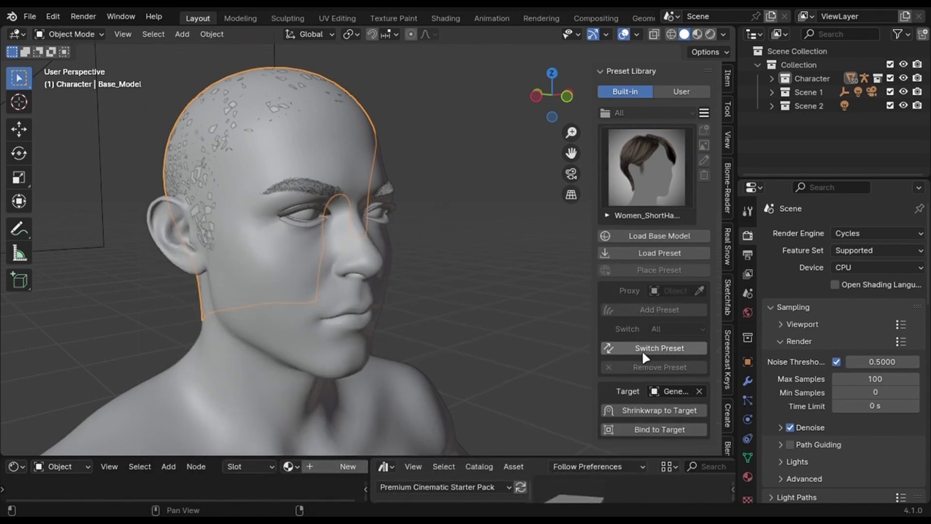
{"action": "middle_click_drag", "start_coordinate": [346, 283], "coordinate": [353, 278]}
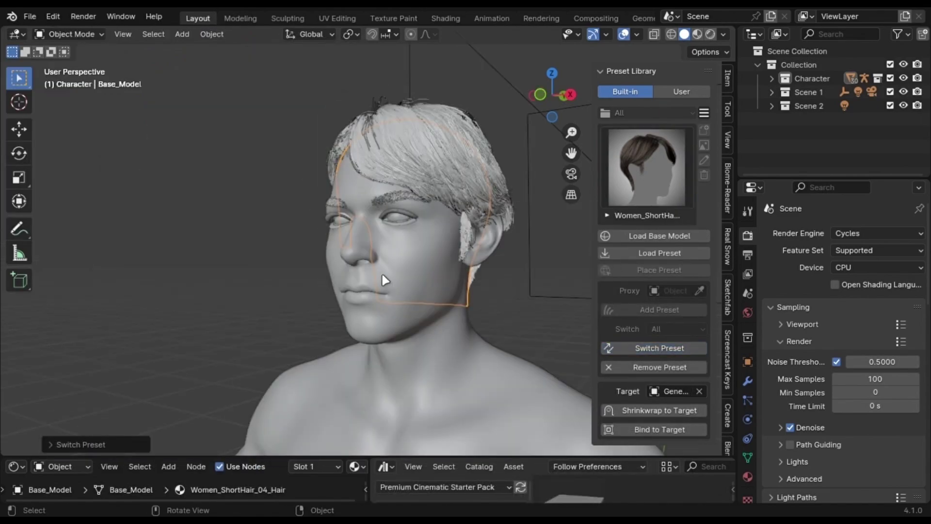
{"action": "middle_click_drag", "start_coordinate": [529, 308], "coordinate": [436, 290]}
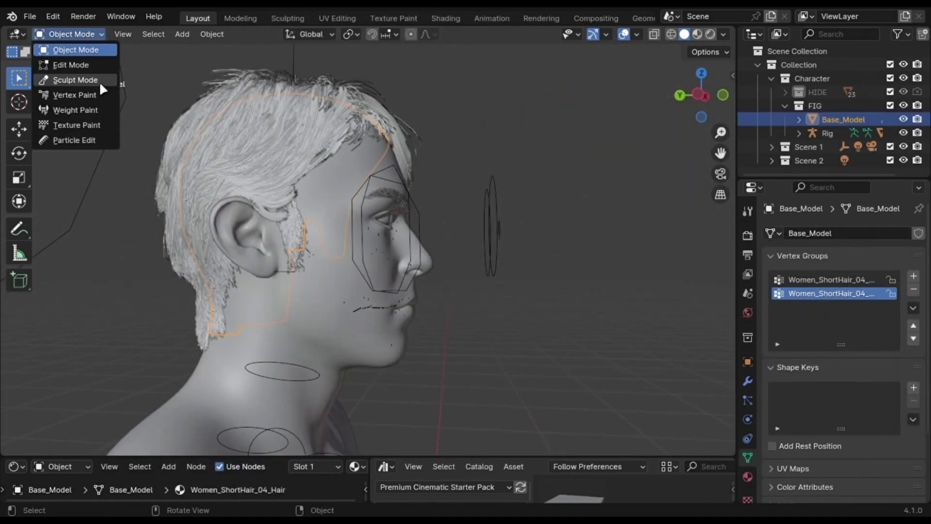
- Parent the hair Base_Model to the head bone of the character's rig in Pose Mode
{"action": "left_click", "coordinate": [500, 206]}
{"action": "left_click", "coordinate": [94, 34]}
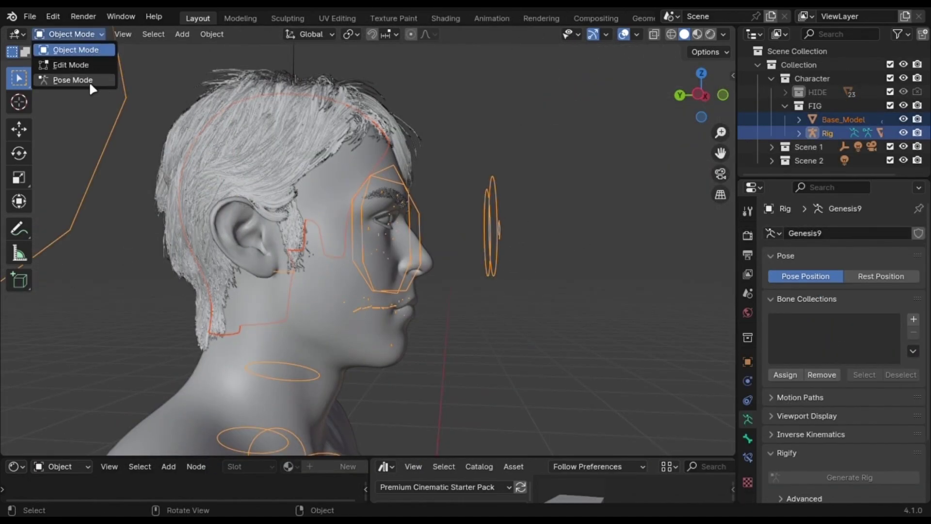
{"action": "left_click", "coordinate": [88, 81]}
{"action": "scroll", "coordinate": [279, 243], "scroll_direction": "up", "scroll_amount": 3}
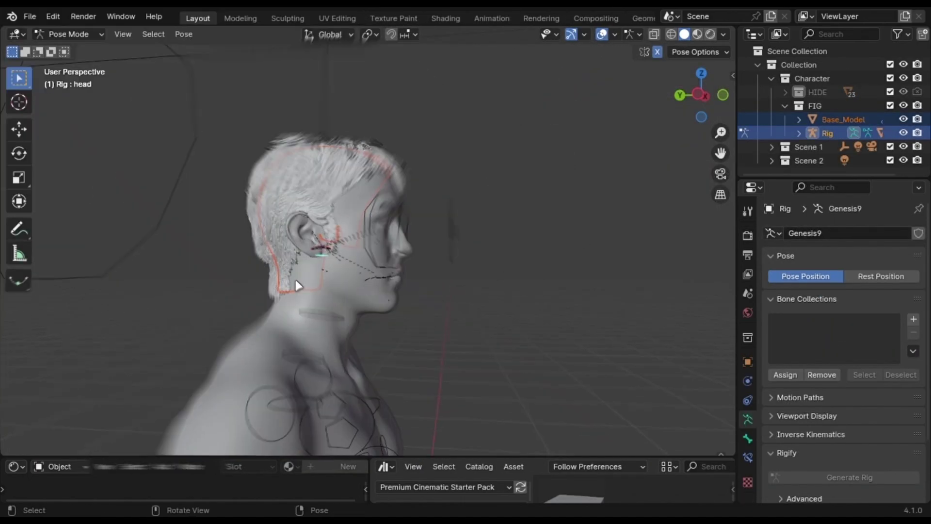
{"action": "key", "text": "ctrl+p"}
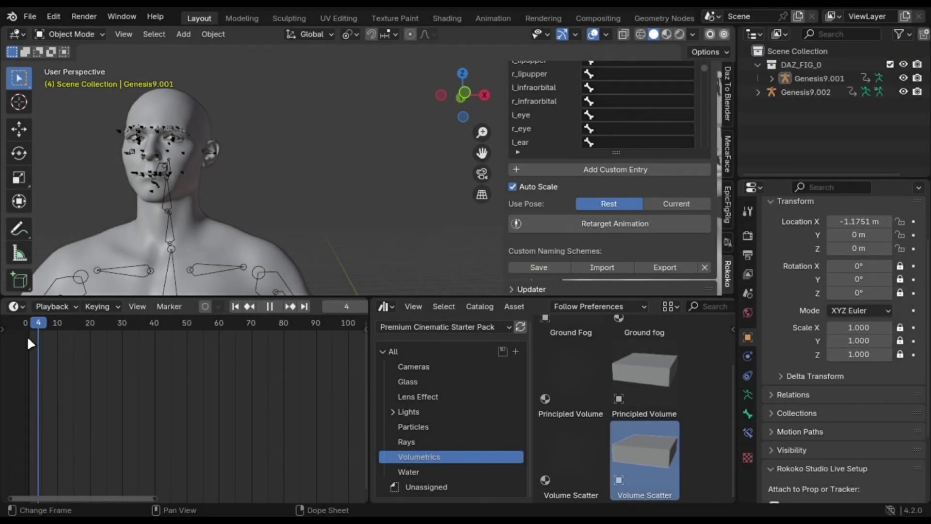
- Play the Genesis9.001 animation and examine the movement of the face up close
{"action": "left_click_drag", "start_coordinate": [27, 336], "coordinate": [64, 336]}
{"action": "middle_click_drag", "start_coordinate": [144, 207], "coordinate": [299, 216]}
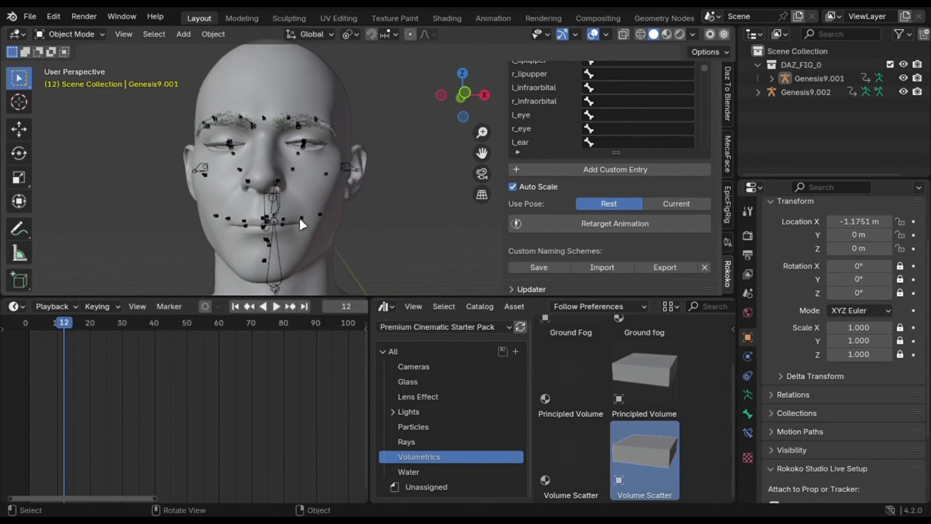
{"action": "scroll", "coordinate": [315, 221], "scroll_direction": "up", "scroll_amount": 5}
{"action": "key", "text": "space"}
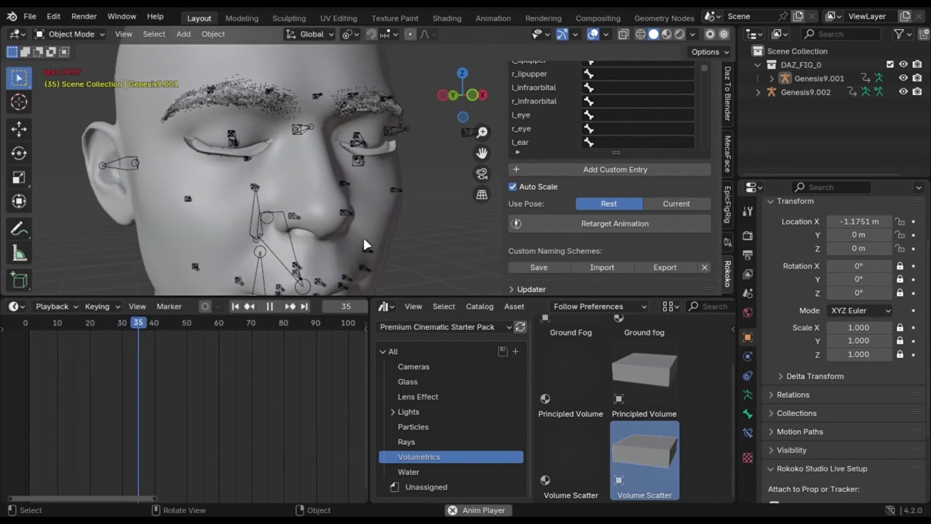
{"action": "scroll", "coordinate": [279, 381], "scroll_direction": "down", "scroll_amount": 5}
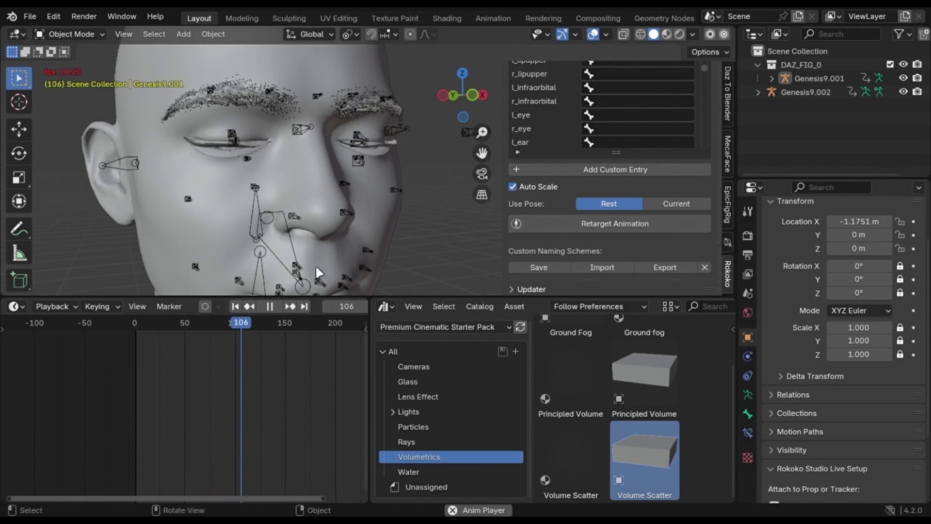
{"action": "mouse_move", "coordinate": [378, 252]}
{"action": "middle_mouse_down"}
{"action": "mouse_move", "coordinate": [245, 251]}
{"action": "mouse_move", "coordinate": [363, 252]}
{"action": "mouse_move", "coordinate": [437, 272]}
{"action": "middle_mouse_up"}
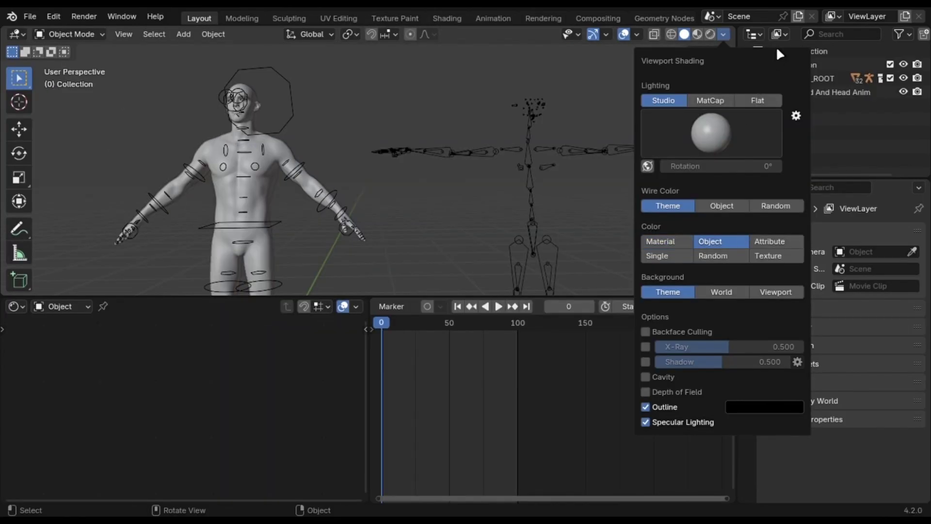
{"action": "left_click", "coordinate": [724, 35]}
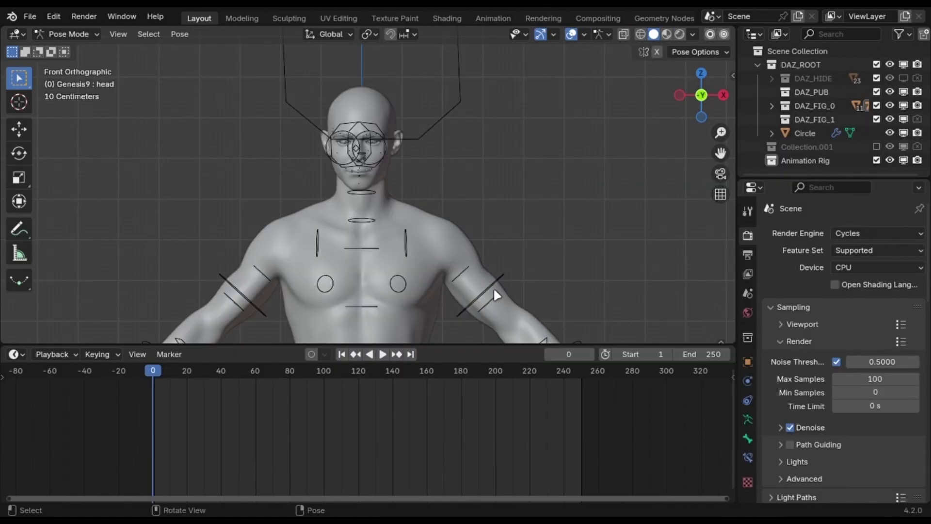
- Rotate the left upper arm bone by -45° and raise the right arm to match, putting the rig in a T-pose
{"action": "left_click_drag", "start_coordinate": [493, 287], "coordinate": [582, 263]}
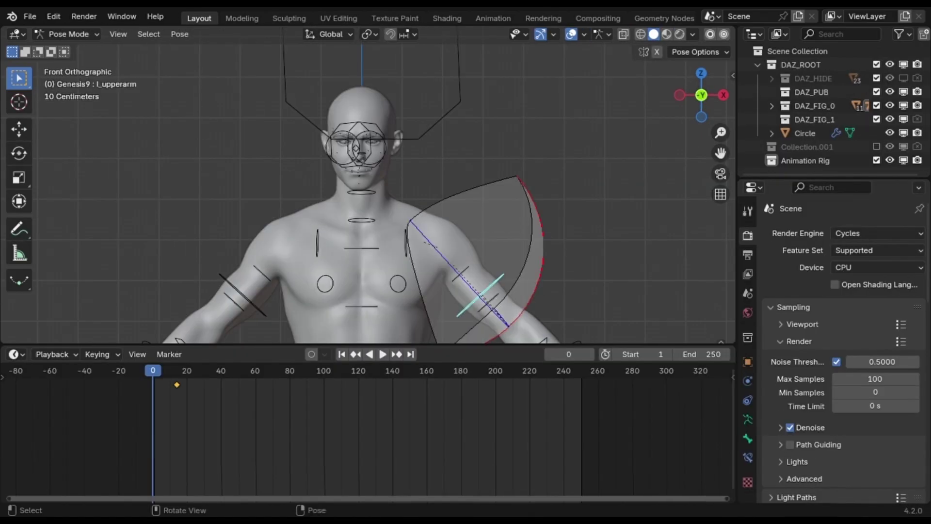
{"action": "key", "text": "r"}
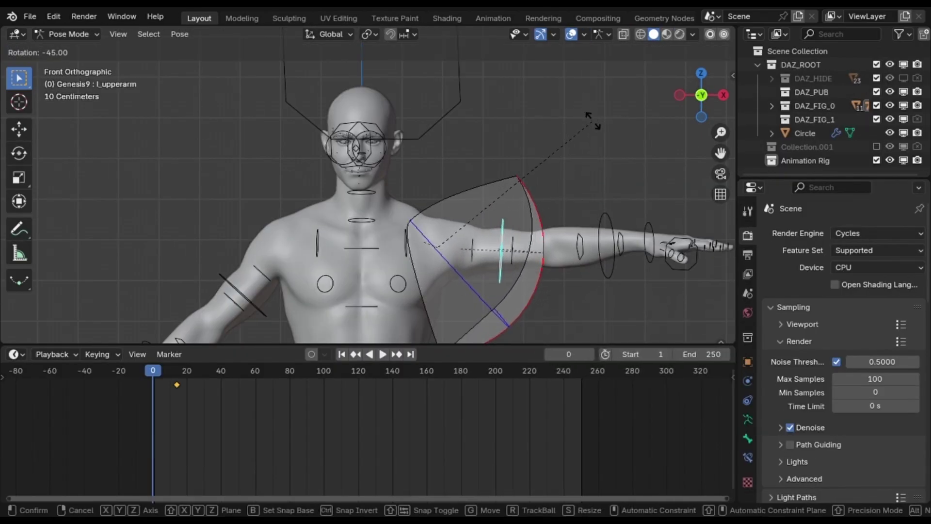
{"action": "left_click", "coordinate": [594, 123]}
{"action": "key", "text": "ctrl+z"}
{"action": "key", "text": "ctrl+z"}
{"action": "key", "text": "ctrl+z"}
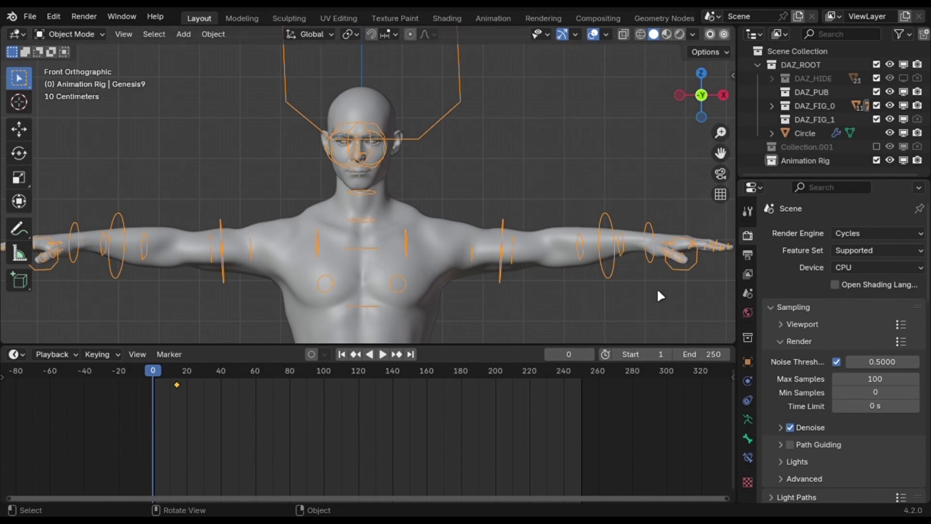
- Apply the Armature modifier on the Genesis9.Shape.001 body mesh
{"action": "left_click", "coordinate": [540, 255]}
{"action": "left_click", "coordinate": [748, 382]}
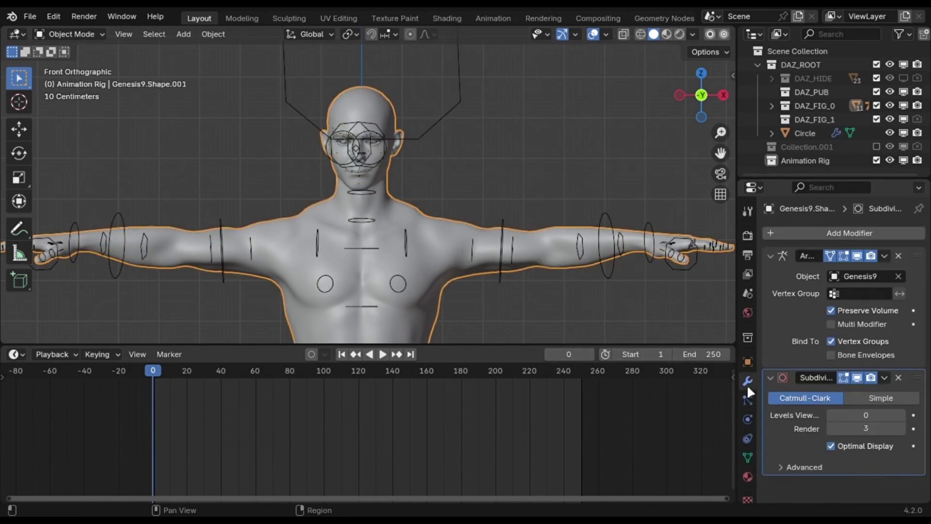
{"action": "left_click", "coordinate": [889, 257]}
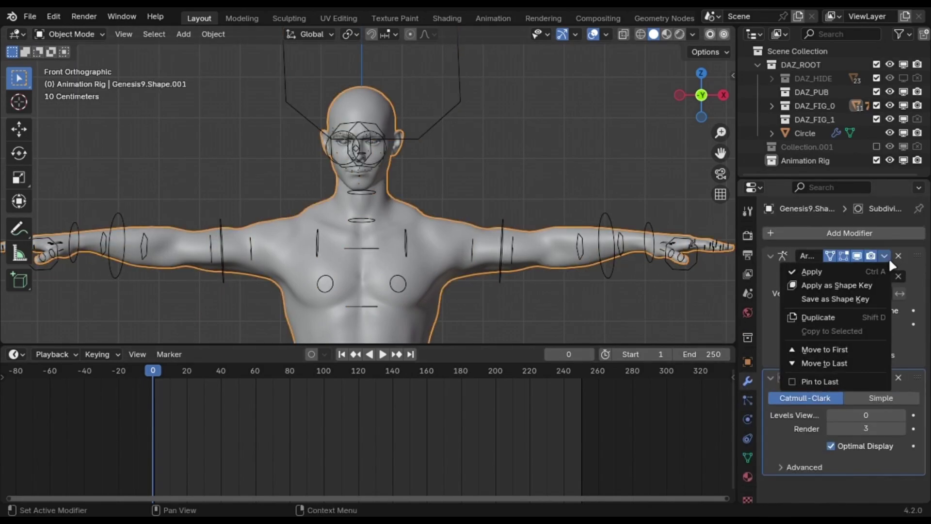
{"action": "left_click", "coordinate": [869, 274]}
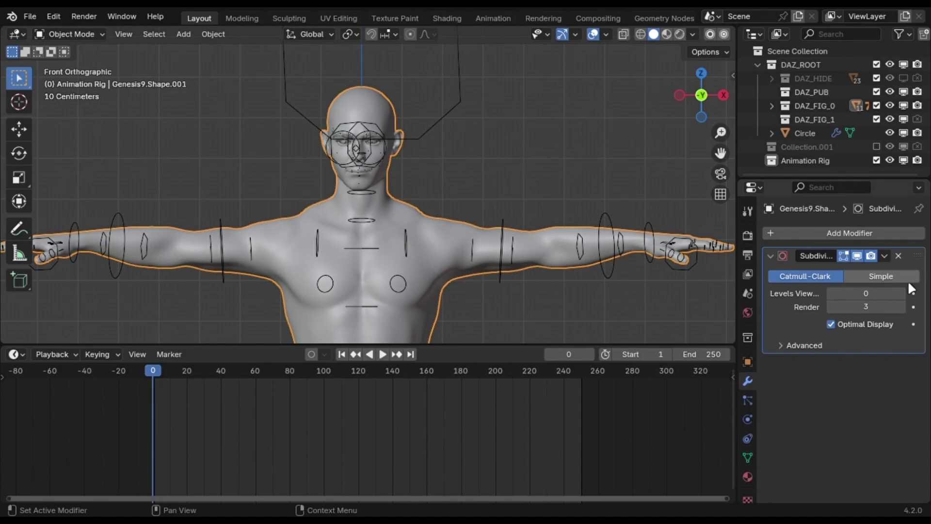
- Add a new Armature modifier to the body mesh, place it above the Subdivision modifier and assign the Genesis9 rig as its object
{"action": "left_click", "coordinate": [849, 234]}
{"action": "type", "text": "arma"}
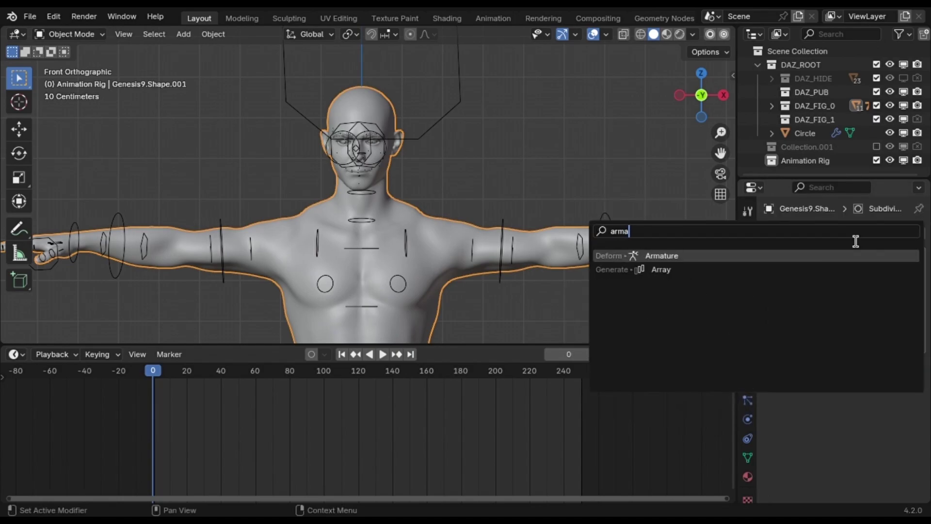
{"action": "key", "text": "Return"}
{"action": "left_click_drag", "start_coordinate": [925, 363], "coordinate": [917, 256]}
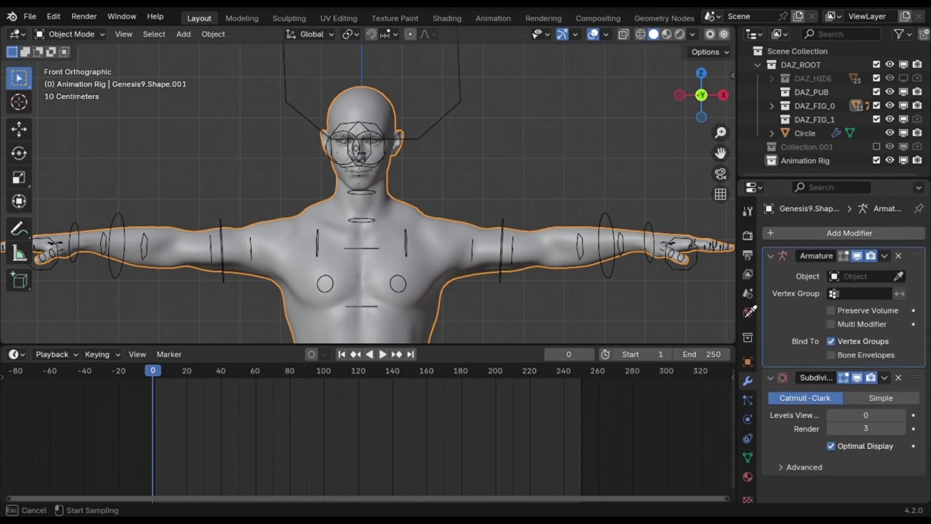
{"action": "left_click", "coordinate": [613, 225]}
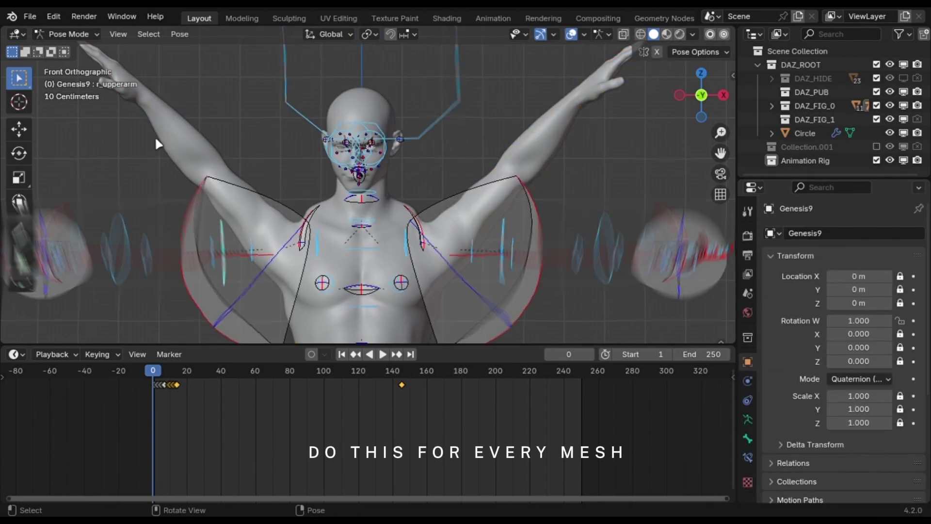
- Apply the current T-pose as the rest pose of the Genesis9 rig
{"action": "left_click", "coordinate": [180, 34]}
{"action": "mouse_move", "coordinate": [209, 92]}
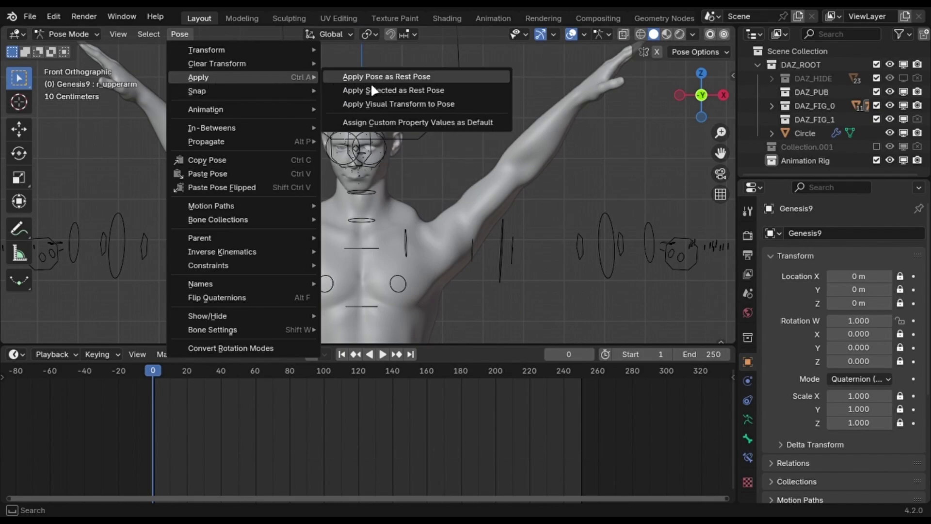
{"action": "left_click", "coordinate": [442, 78]}
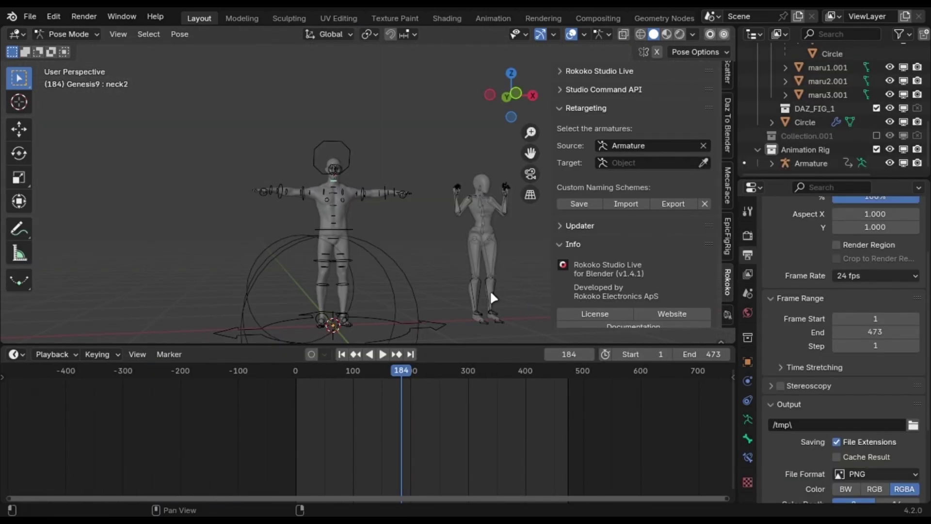
- Return the timeline to the first frame and set Genesis9 as the target armature for Rokoko retargeting
{"action": "key", "text": "shift+Left"}
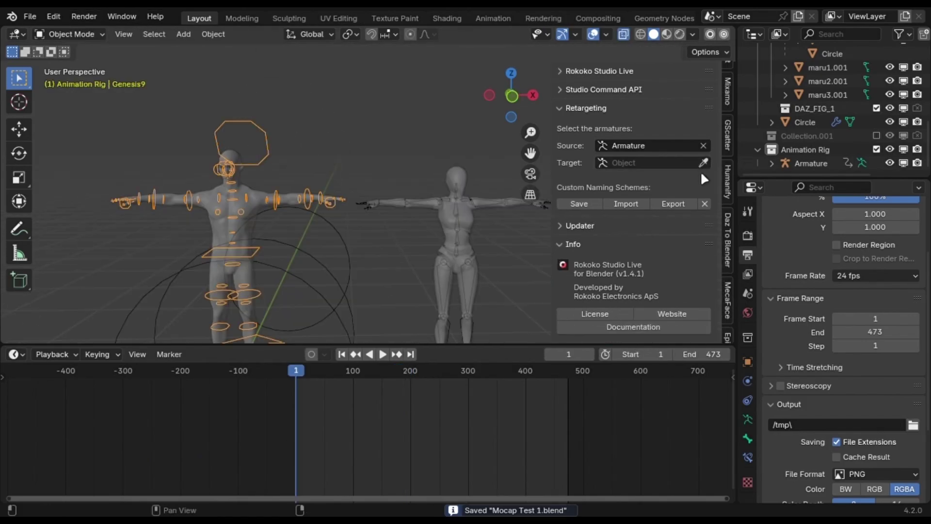
{"action": "left_click", "coordinate": [650, 162]}
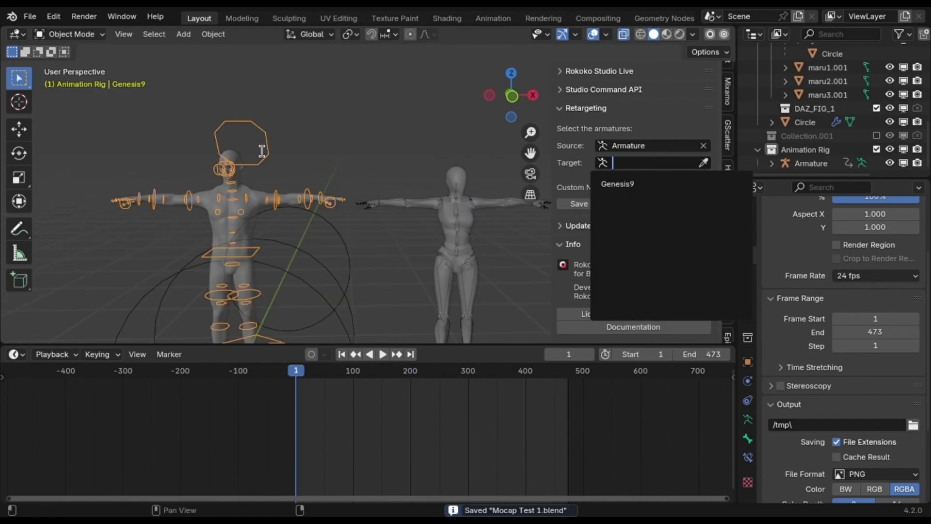
{"action": "left_click", "coordinate": [613, 182]}
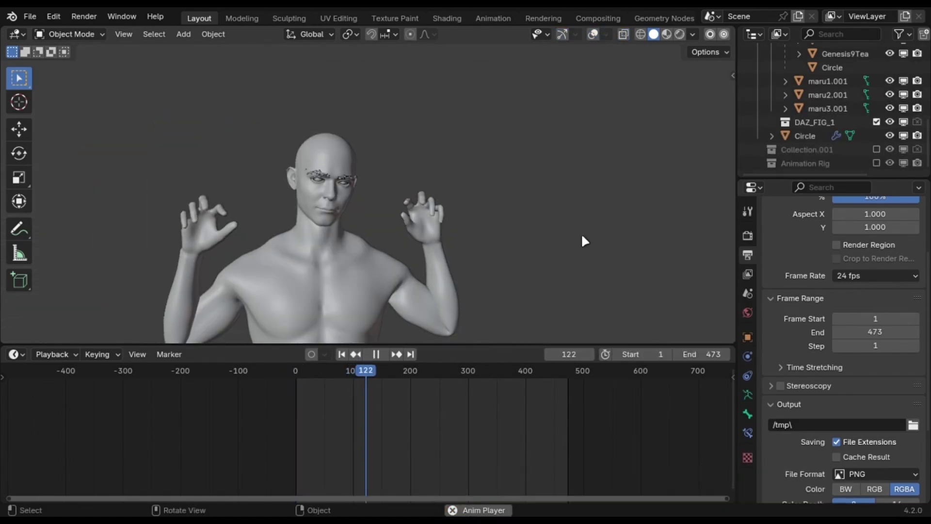
{"action": "scroll", "coordinate": [461, 245], "scroll_direction": "up", "scroll_amount": 4}
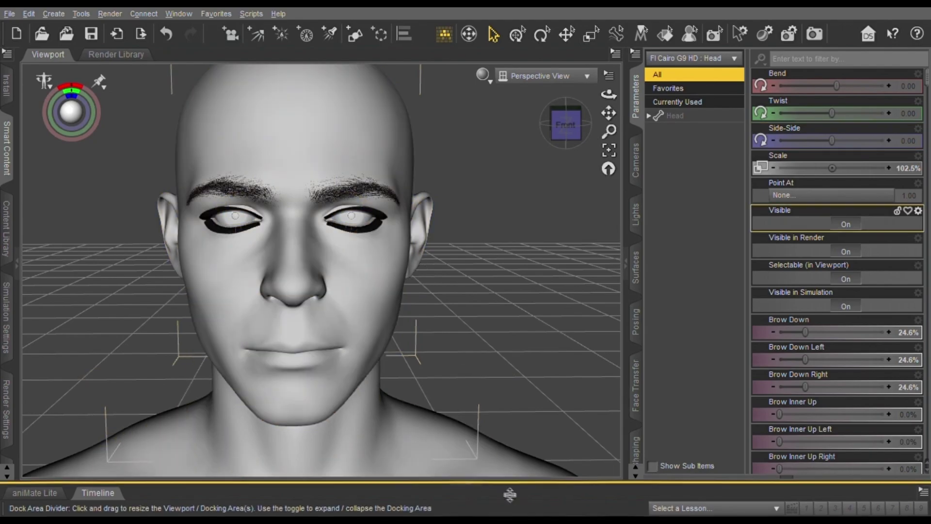
- Switch to DAZ Studio, expand the timeline area, and set the animation to 24 FPS with 100 total frames
{"action": "left_click", "coordinate": [510, 494]}
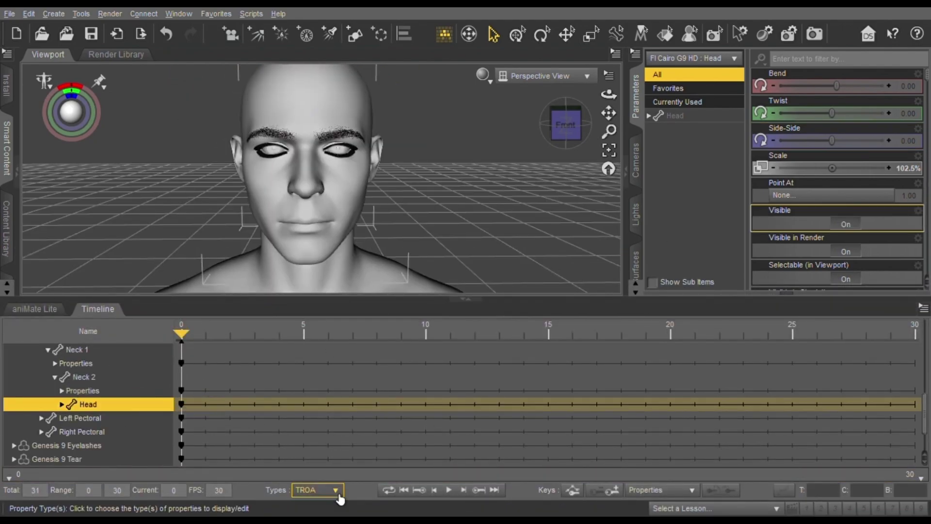
{"action": "type", "text": "24"}
{"action": "key", "text": "Return"}
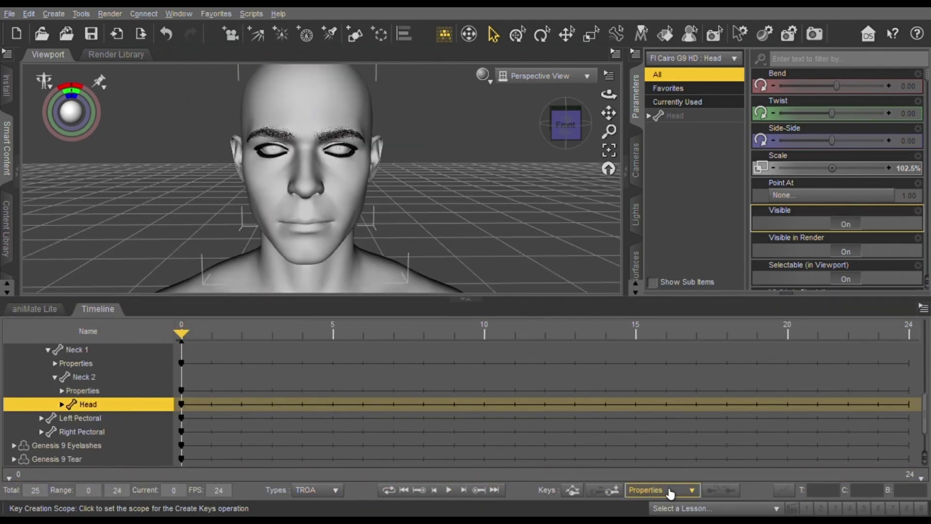
{"action": "double_click", "coordinate": [43, 495]}
{"action": "type", "text": "100"}
- Select the head's Eye Blink property in the timeline and filter the parameters by "eye"
{"action": "left_click", "coordinate": [62, 404]}
{"action": "left_click", "coordinate": [68, 406]}
{"action": "left_click", "coordinate": [127, 359]}
{"action": "left_click", "coordinate": [825, 58]}
{"action": "type", "text": "eye"}
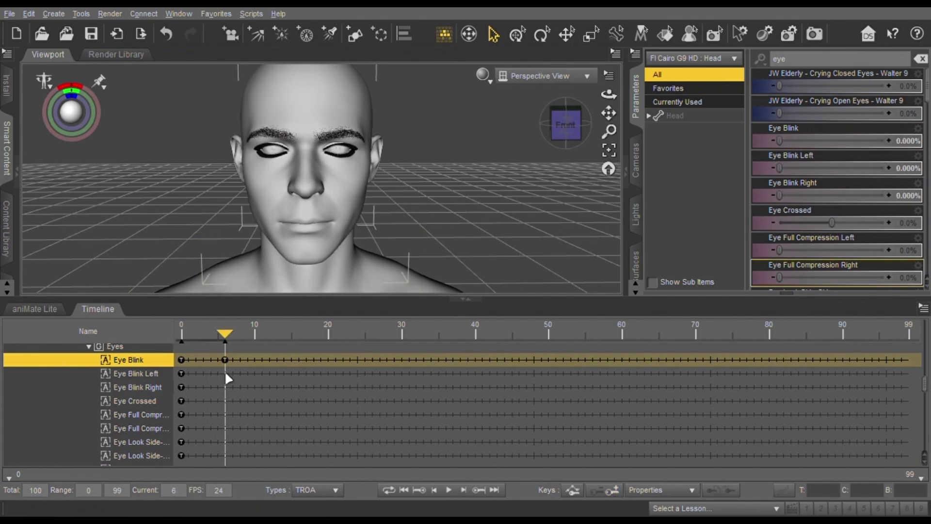
- Complete the Eye Blink animation with keyframes at frames 8 and 9
{"action": "scroll", "coordinate": [265, 380], "scroll_direction": "up", "scroll_amount": 5}
{"action": "left_click_drag", "start_coordinate": [231, 340], "coordinate": [244, 349]}
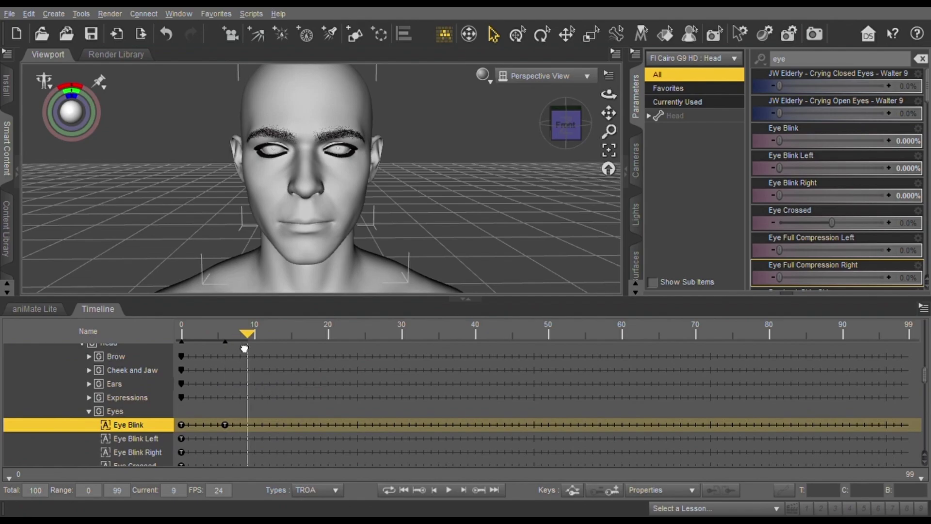
{"action": "mouse_move", "coordinate": [780, 141]}
{"action": "left_mouse_down"}
{"action": "mouse_move", "coordinate": [886, 141]}
{"action": "mouse_move", "coordinate": [780, 141]}
{"action": "left_mouse_up"}
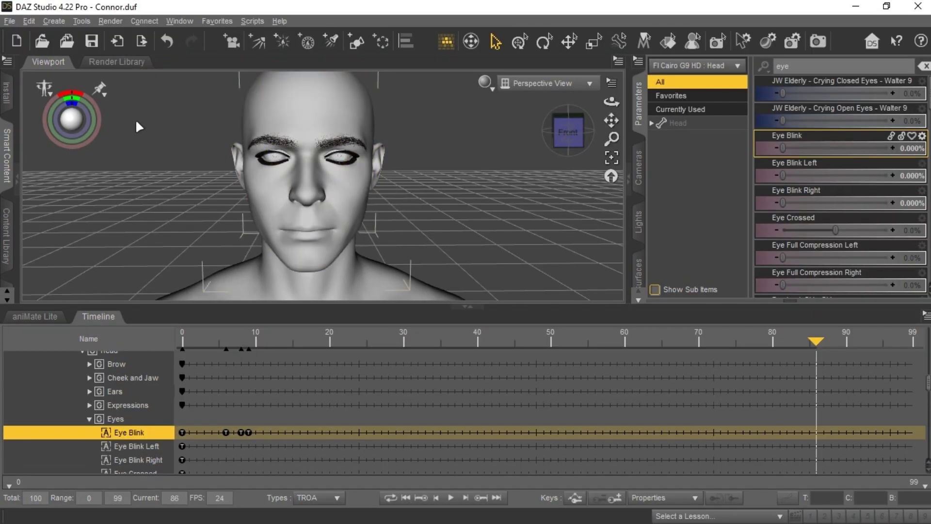
- Export the figure as an FBX 2020 Binary file with Include Animation enabled
{"action": "left_click", "coordinate": [9, 14]}
{"action": "left_click", "coordinate": [50, 168]}
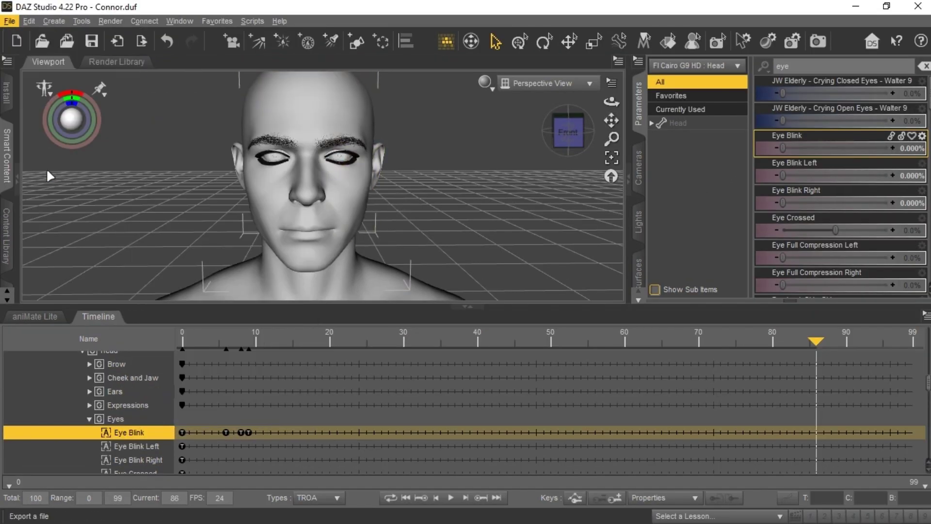
{"action": "scroll", "coordinate": [465, 262], "scroll_direction": "down", "scroll_amount": 6}
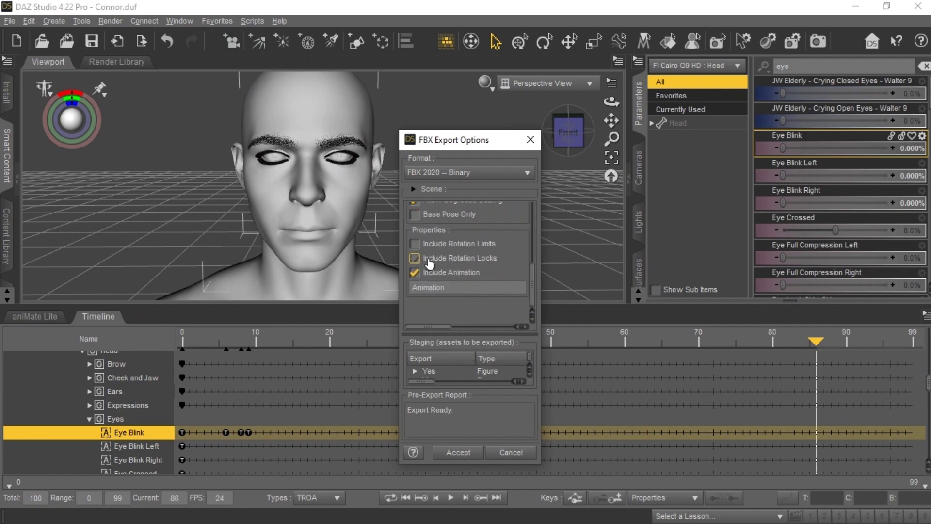
{"action": "left_click", "coordinate": [473, 452]}
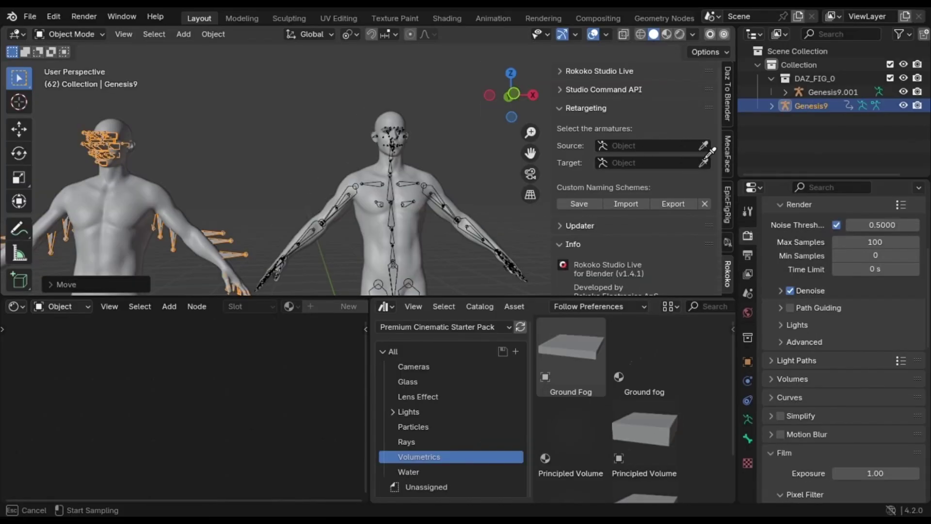
- Switch to Blender and set the Genesis9 armature as the retargeting source and the neighbouring body's armature as the target
{"action": "left_click", "coordinate": [102, 160]}
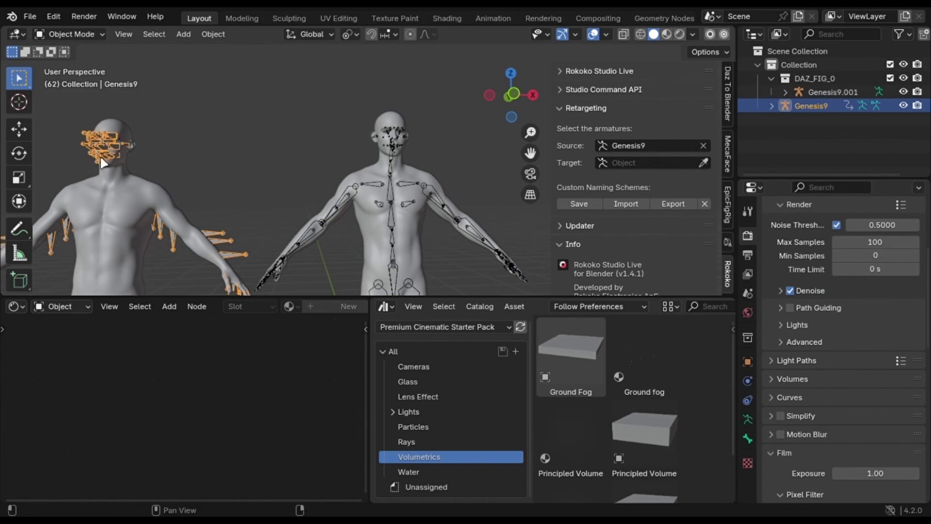
{"action": "left_click", "coordinate": [393, 192]}
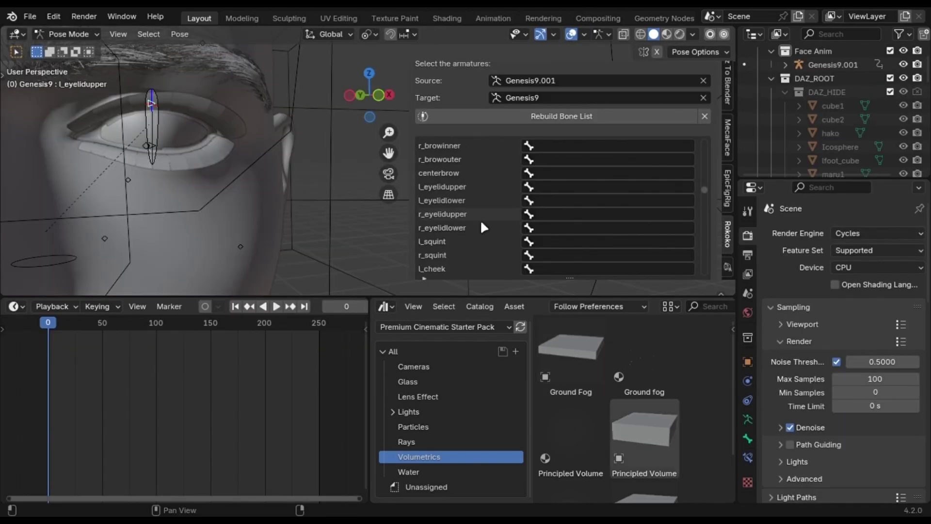
- Map the l_eyelidupper, l_eyelidlower and r_eyelidupper source bones to the matching Genesis9 eyelid bones in the retargeting list
{"action": "left_click", "coordinate": [606, 187]}
{"action": "type", "text": "l eyrlid"}
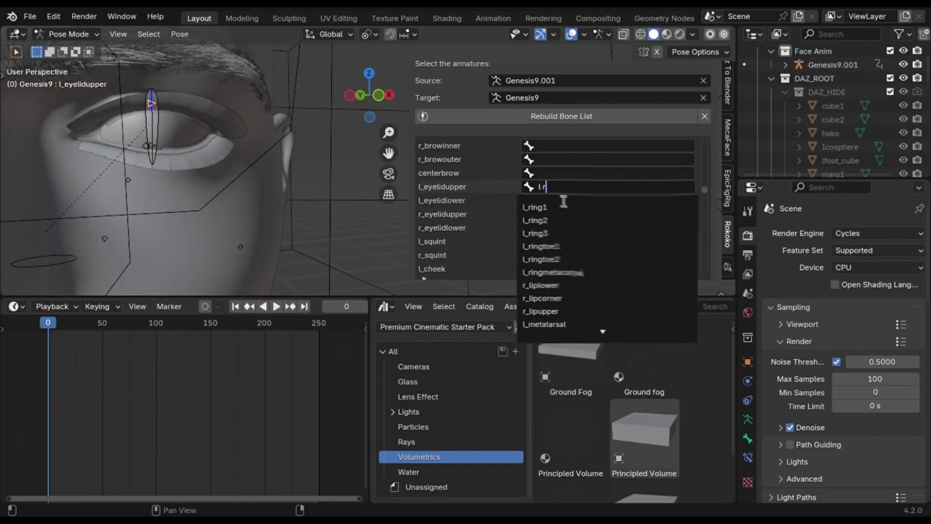
{"action": "key", "text": "Return"}
{"action": "left_click", "coordinate": [560, 201]}
{"action": "type", "text": "l eyelidlo"}
{"action": "key", "text": "Return"}
{"action": "left_click", "coordinate": [562, 214]}
{"action": "type", "text": "r eyelidup"}
{"action": "key", "text": "Return"}
{"action": "left_click", "coordinate": [560, 227]}
{"action": "key", "text": "Escape"}
- Retarget the face animation from Genesis9.001 onto the Genesis9 rig, using the rest pose with Auto Scale
{"action": "scroll", "coordinate": [547, 262], "scroll_direction": "down", "scroll_amount": 8}
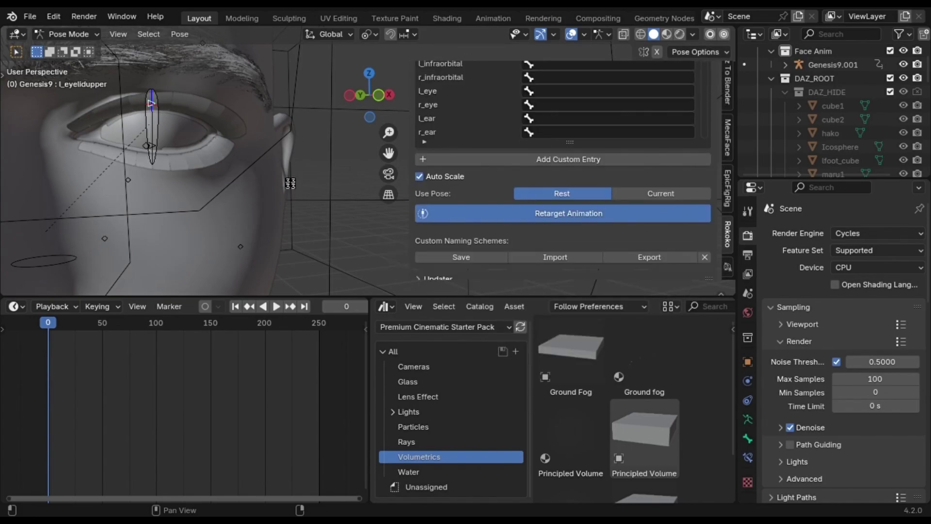
{"action": "scroll", "coordinate": [339, 180], "scroll_direction": "up", "scroll_amount": 3}
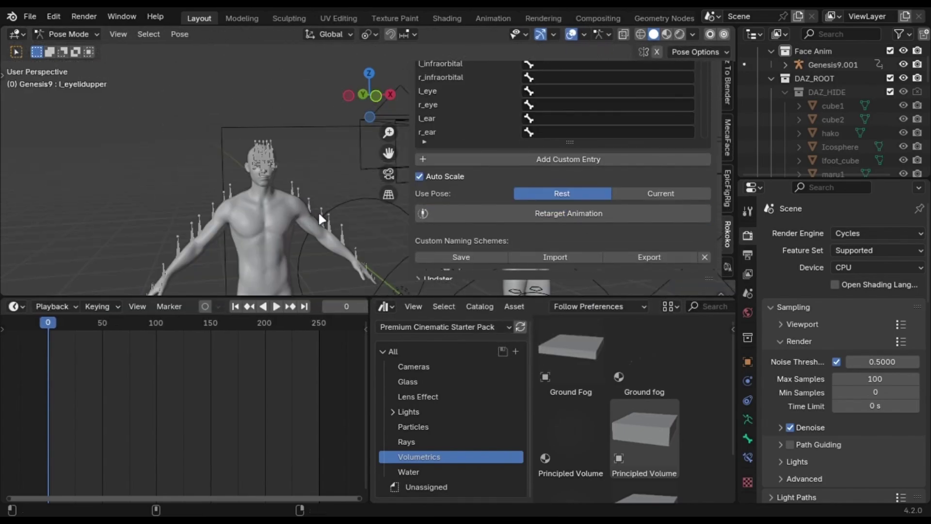
{"action": "middle_click_drag", "start_coordinate": [318, 211], "coordinate": [74, 137], "text": "shift"}
{"action": "left_click", "coordinate": [123, 205]}
{"action": "left_click", "coordinate": [490, 214]}
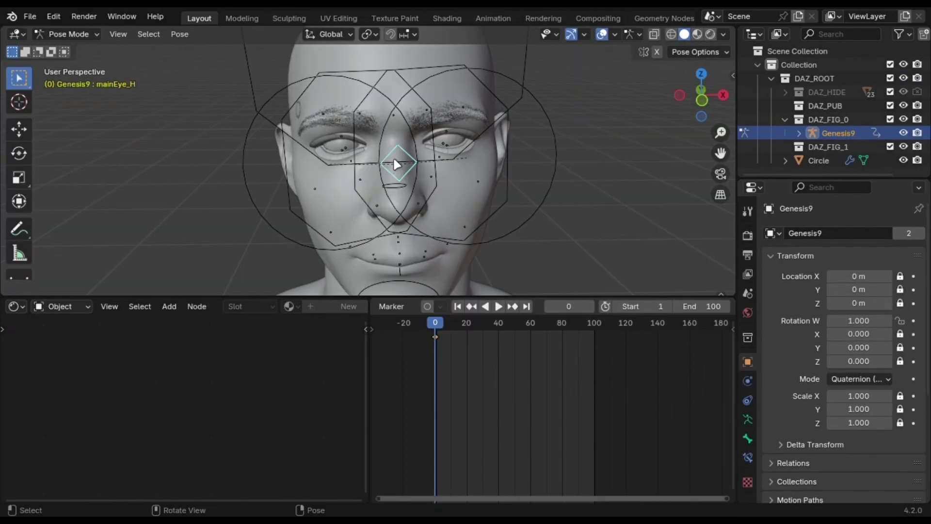
- Move the mainEye_H control around in front of the face to steer the eyes
{"action": "key", "text": "g"}
{"action": "scroll", "coordinate": [549, 261], "scroll_direction": "up", "scroll_amount": 5, "text": "alt"}
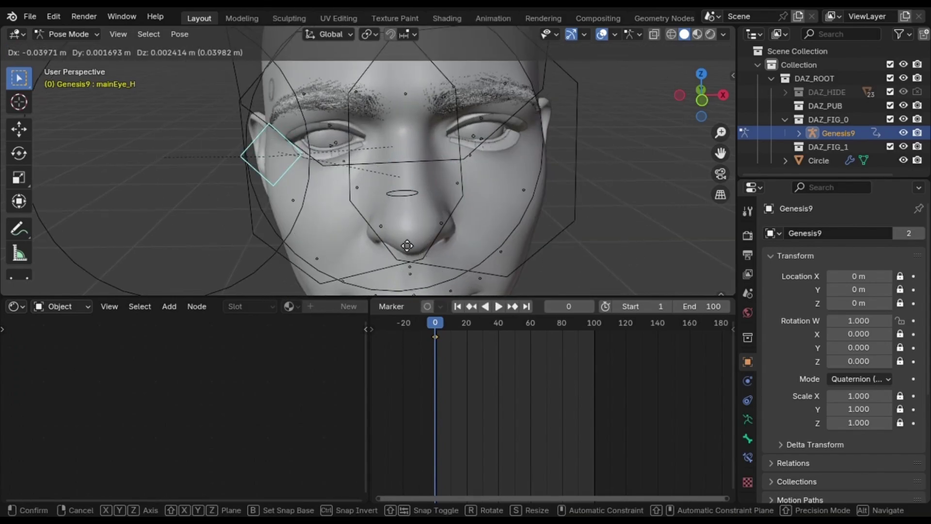
{"action": "scroll", "coordinate": [634, 225], "scroll_direction": "down", "scroll_amount": 4, "text": "alt"}
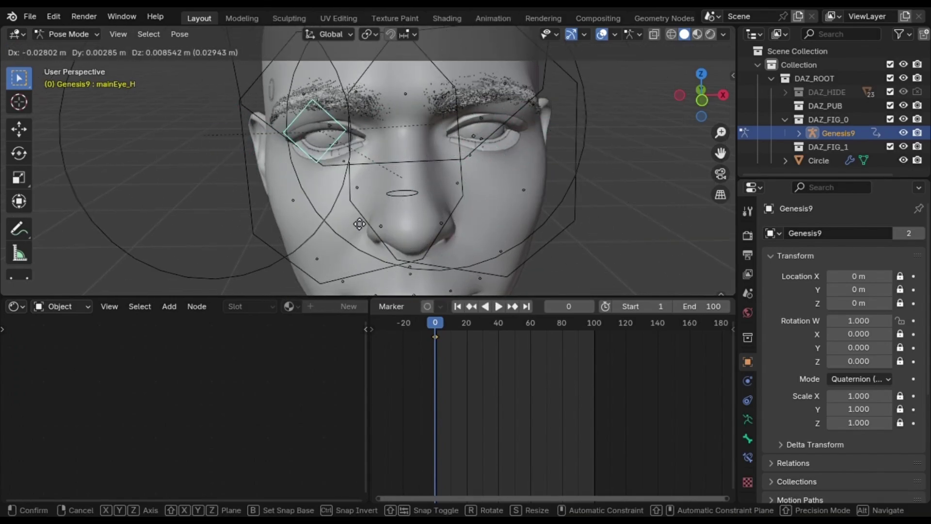
{"action": "left_click", "coordinate": [626, 222]}
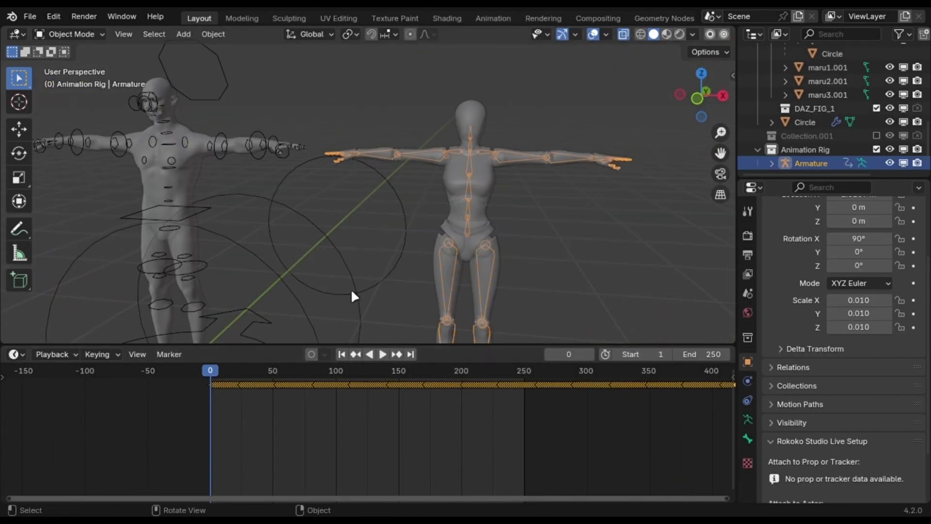
- Play the mocap armature's animation, examine its body and hand motion up close, and check the output frame rate and frame range
{"action": "key", "text": "space"}
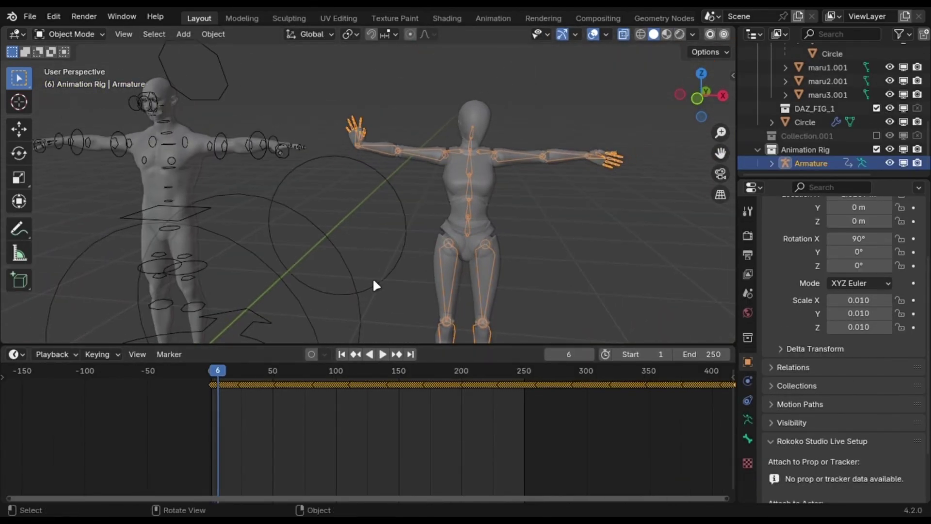
{"action": "middle_click_drag", "start_coordinate": [602, 238], "coordinate": [633, 254], "text": "shift"}
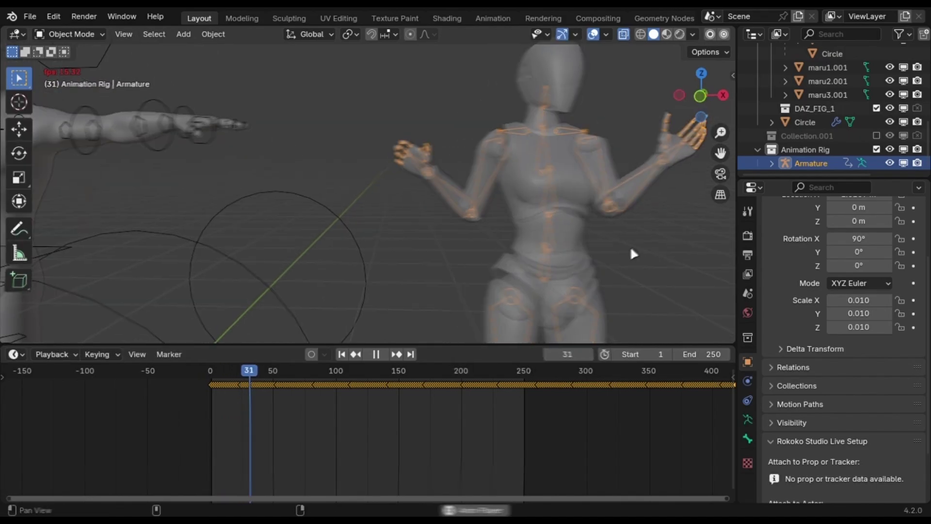
{"action": "left_click", "coordinate": [748, 235]}
{"action": "scroll", "coordinate": [830, 300], "scroll_direction": "up", "scroll_amount": 3}
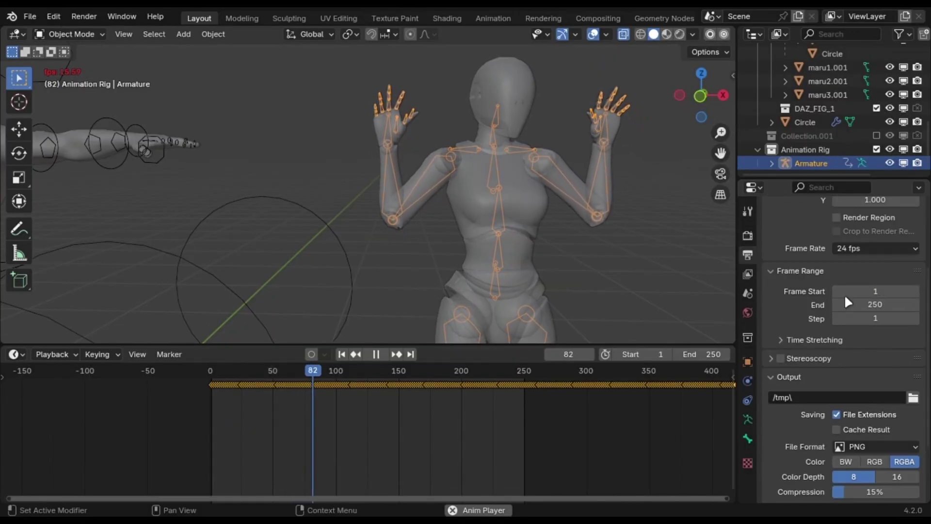
{"action": "scroll", "coordinate": [845, 294], "scroll_direction": "up", "scroll_amount": 2}
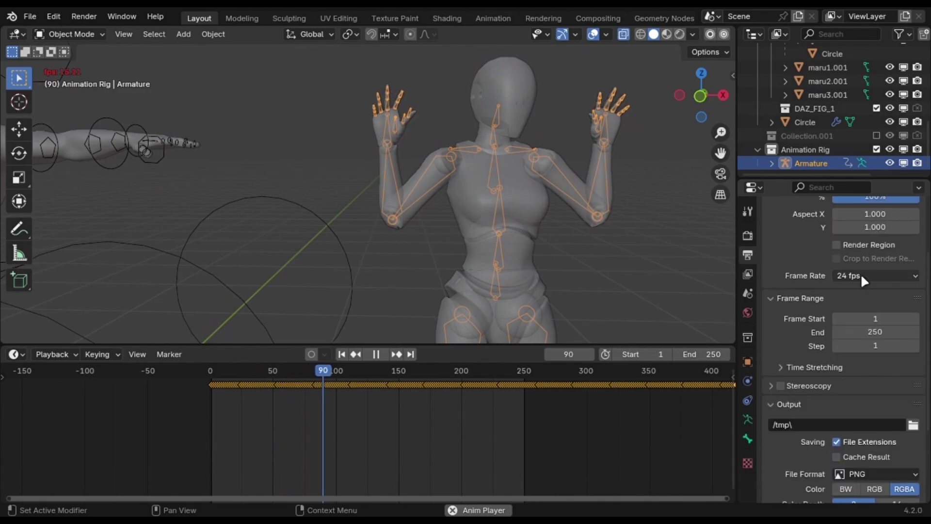
{"action": "left_click", "coordinate": [592, 34]}
{"action": "scroll", "coordinate": [493, 140], "scroll_direction": "up", "scroll_amount": 5}
{"action": "middle_click_drag", "start_coordinate": [493, 139], "coordinate": [573, 87]}
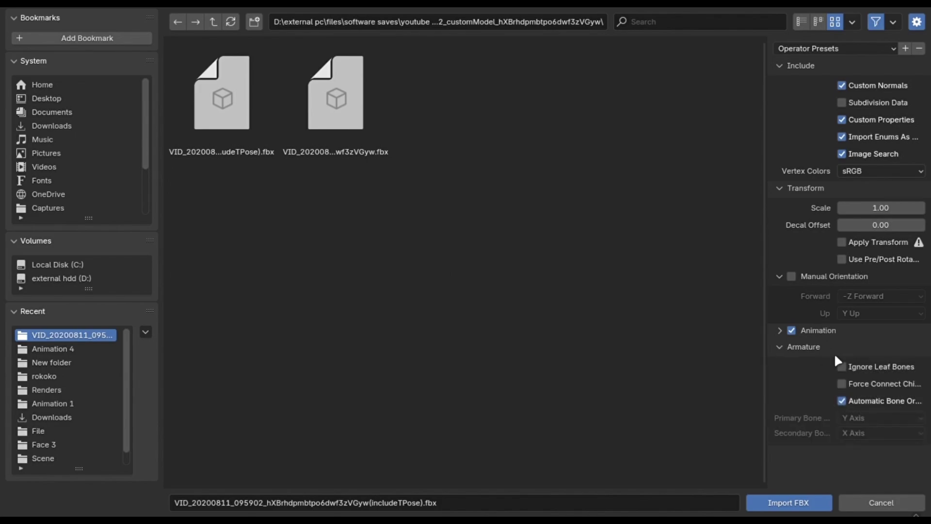
- Import the mocap file VID_20200811_095902_hXBrhdpmbtpo6dwf3zVGyw(includeTPose).fbx with the default FBX options
{"action": "left_click", "coordinate": [243, 149]}
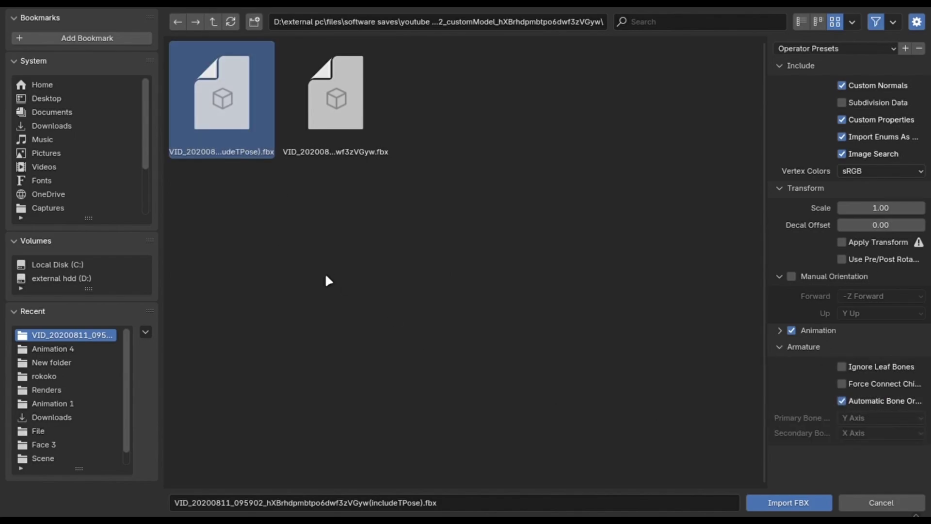
{"action": "left_click", "coordinate": [786, 503]}
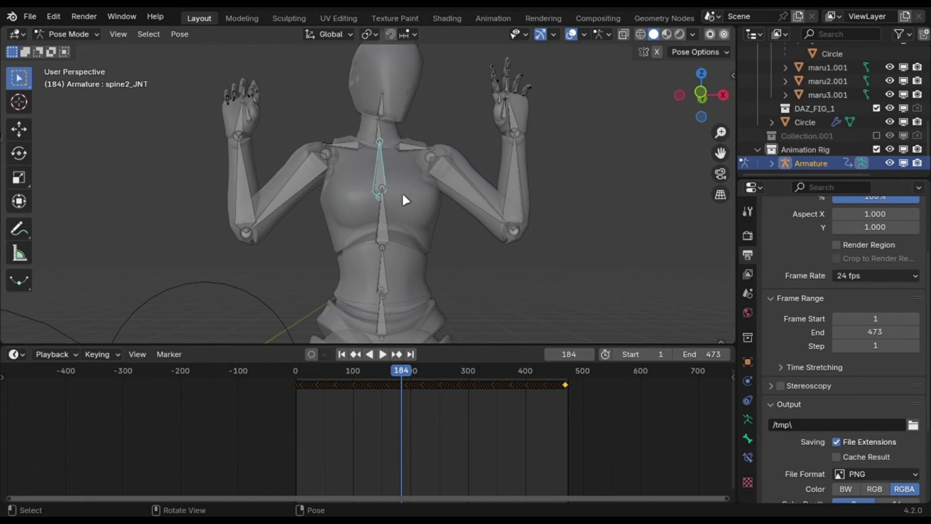
{"action": "key", "text": "KP_Decimal"}
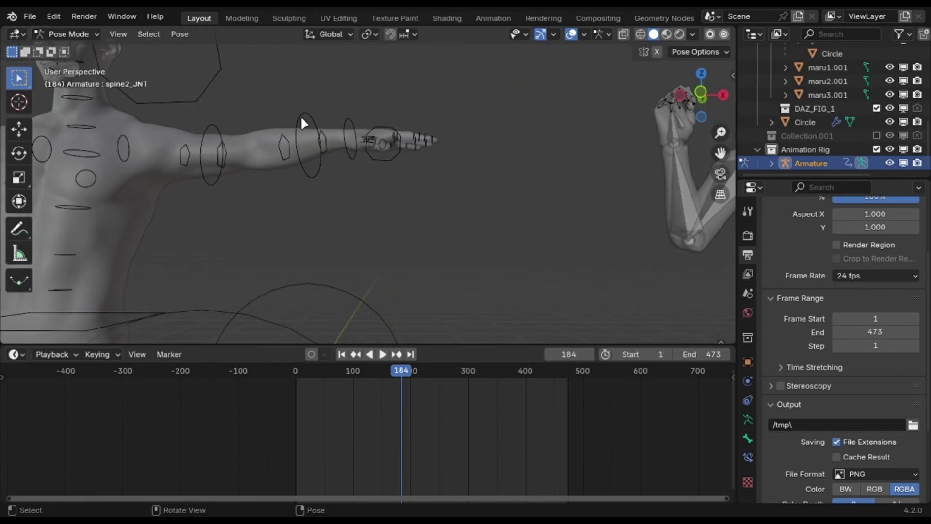
{"action": "left_click", "coordinate": [74, 39]}
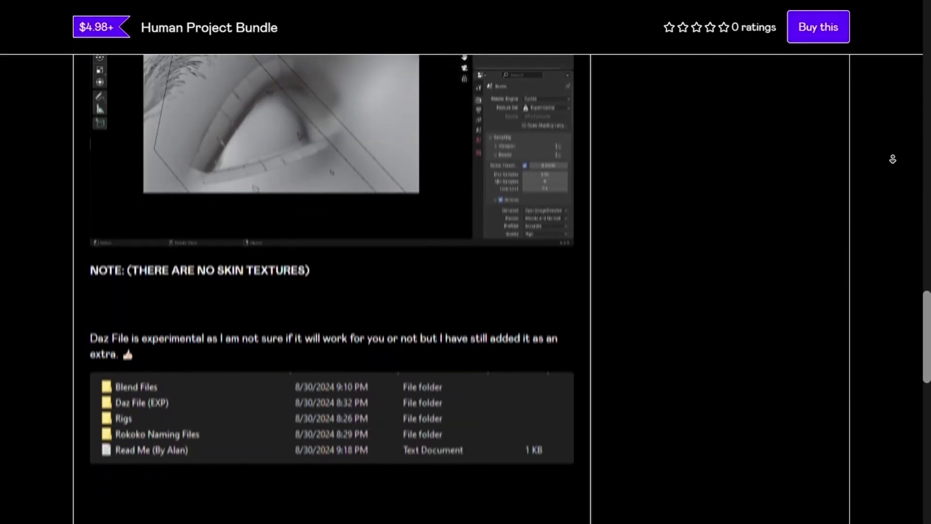
- Read through the Human Project Bundle page's description of the included folders and the rig file
{"action": "scroll", "coordinate": [893, 159], "scroll_direction": "down", "scroll_amount": 5}
{"action": "scroll", "coordinate": [893, 160], "scroll_direction": "down", "scroll_amount": 6}
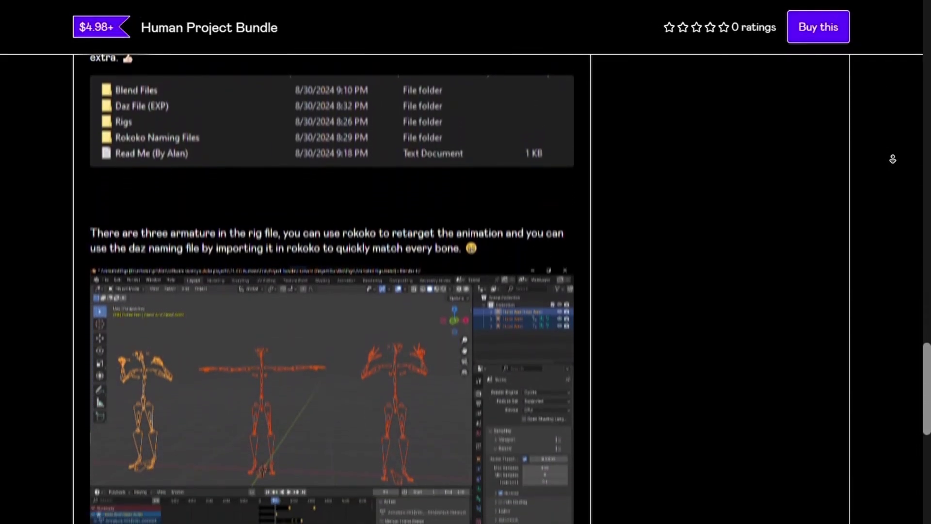
{"action": "scroll", "coordinate": [893, 159], "scroll_direction": "down", "scroll_amount": 6}
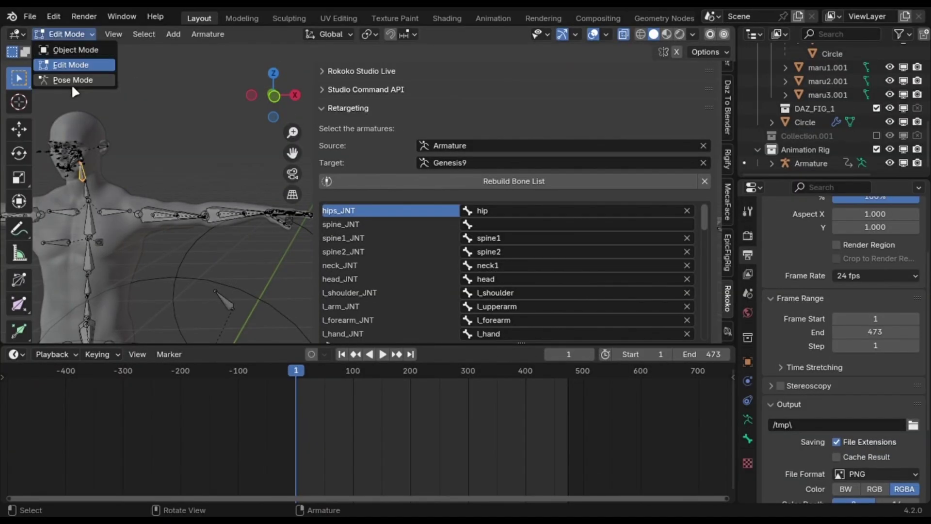
- Switch the Genesis9 rig from Edit Mode to Pose Mode
{"action": "left_click", "coordinate": [72, 80]}
{"action": "middle_click_drag", "start_coordinate": [121, 191], "coordinate": [276, 180]}
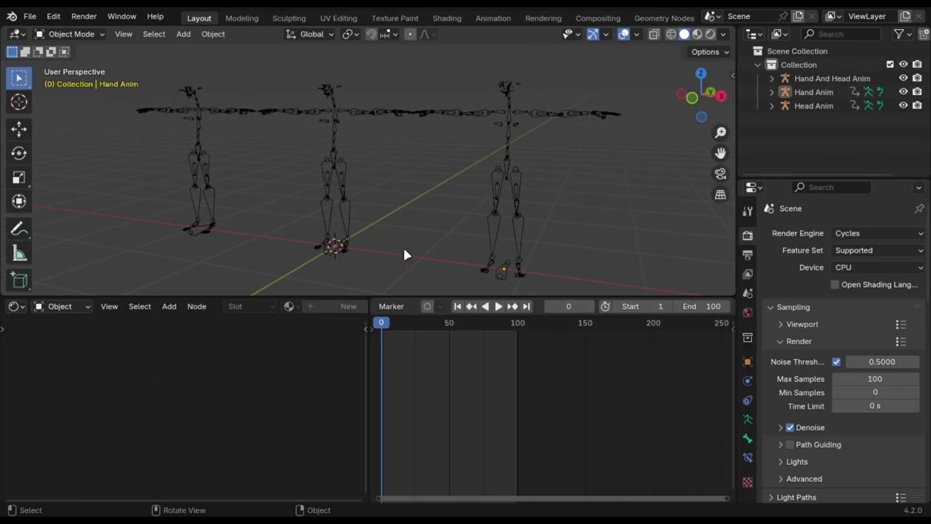
- Play the animations of the Hand And Head Anim, Hand Anim and Head Anim armatures
{"action": "key", "text": "space"}
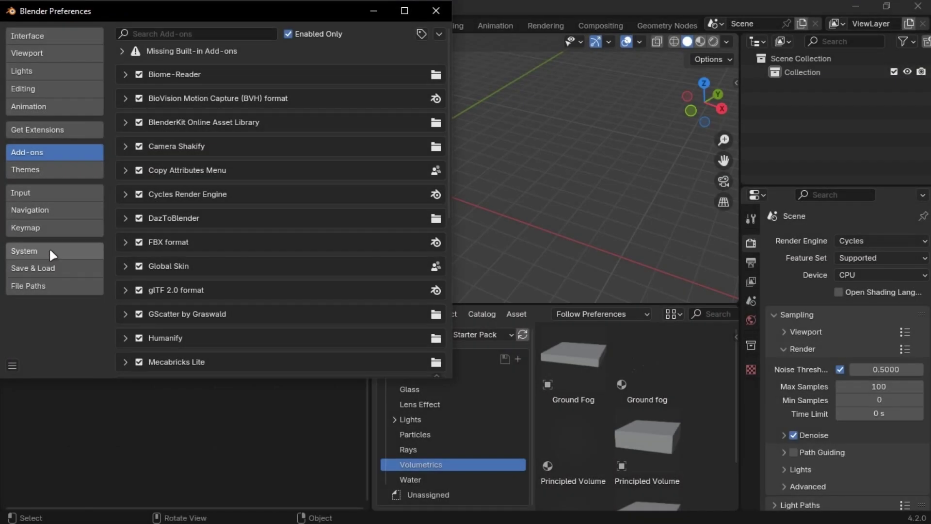
- Set the Cycles render device to OptiX in the system preferences
{"action": "left_click", "coordinate": [50, 250]}
{"action": "left_click", "coordinate": [275, 53]}
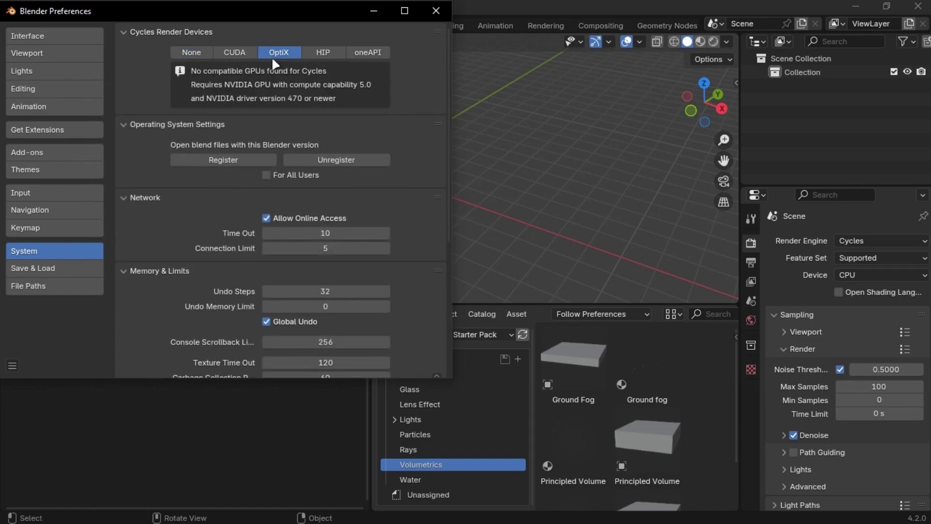